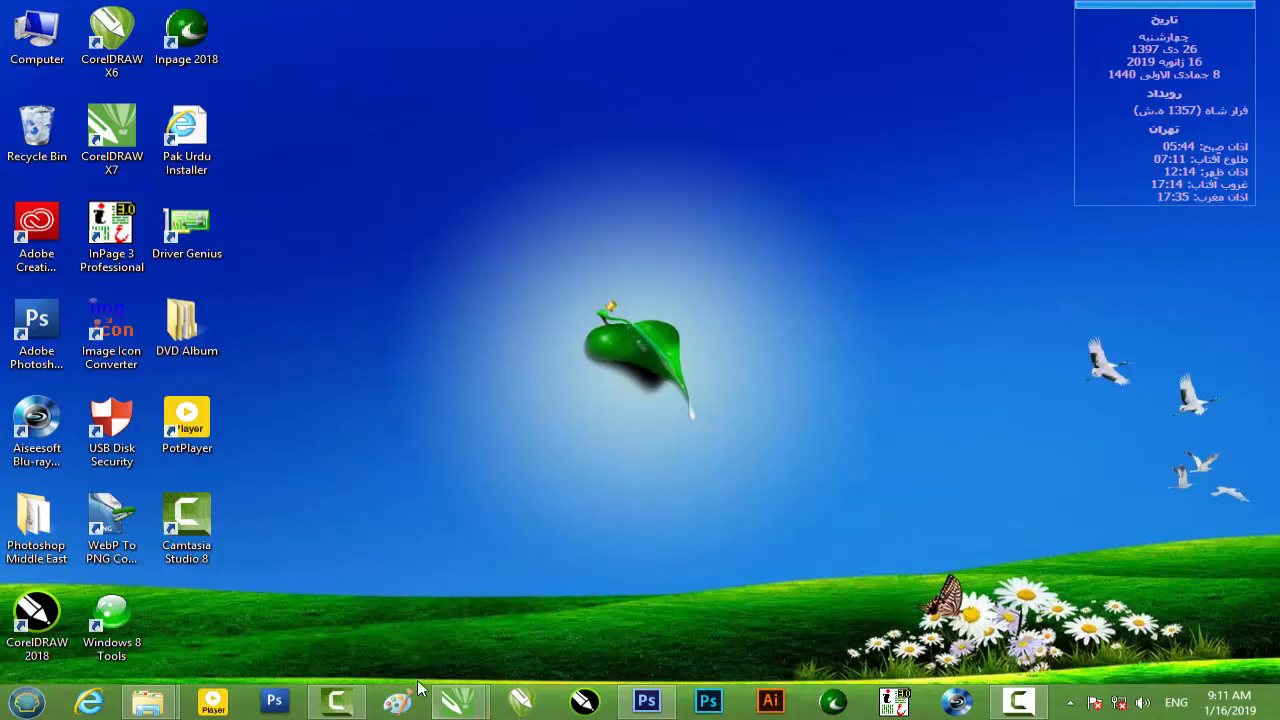
Step: Switch to CorelDRAW X7 and bring up the Untitled-2 document
mouse_move(455, 703)
click(352, 602)
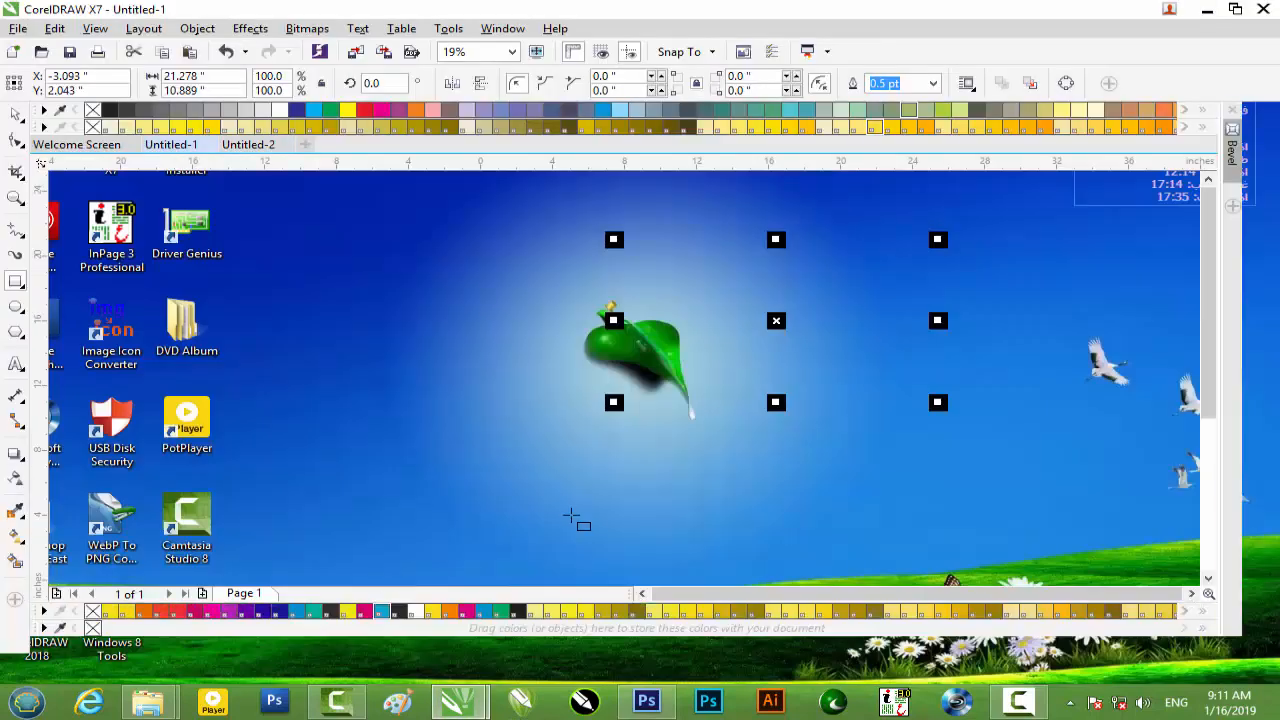
scroll(591, 517, down, 1)
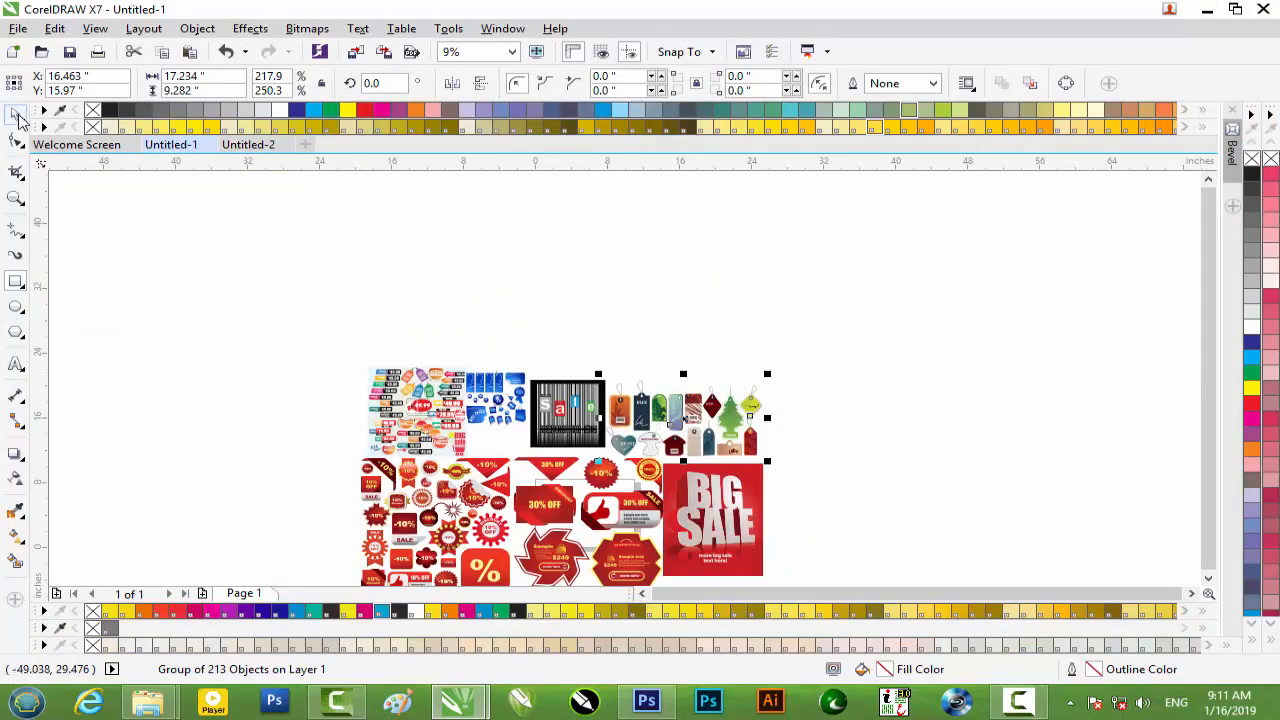
click(20, 118)
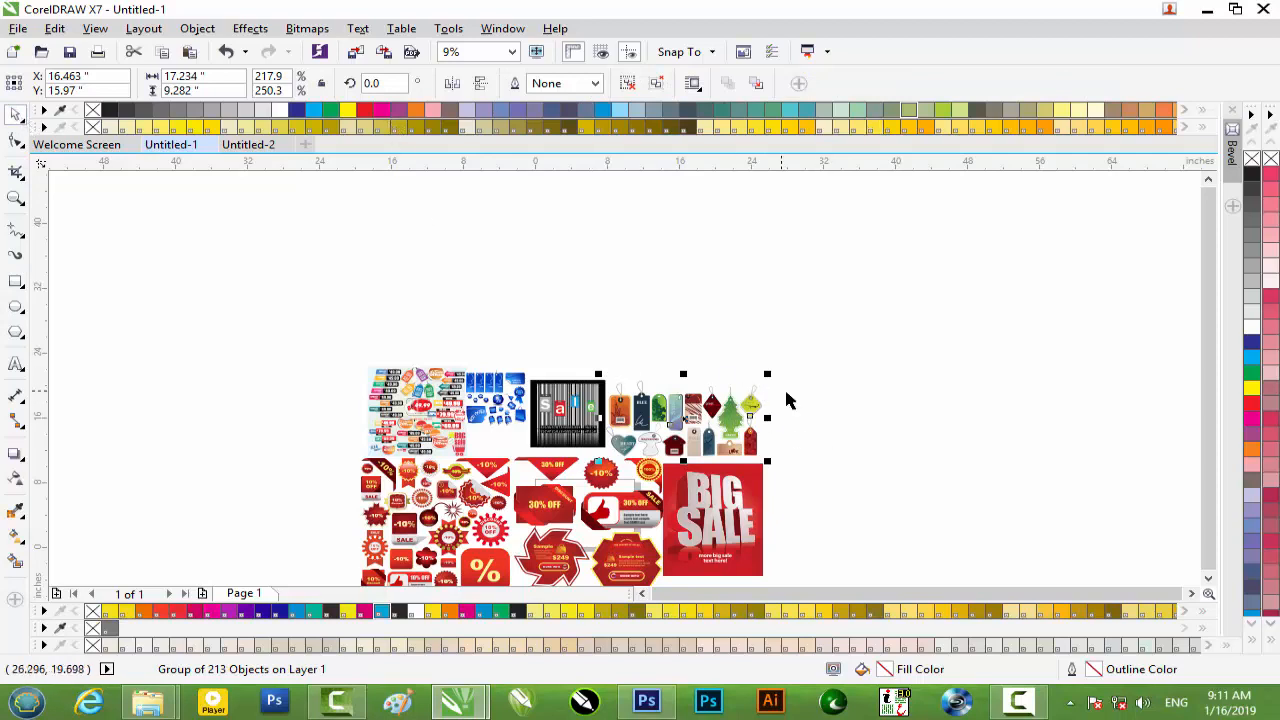
click(250, 144)
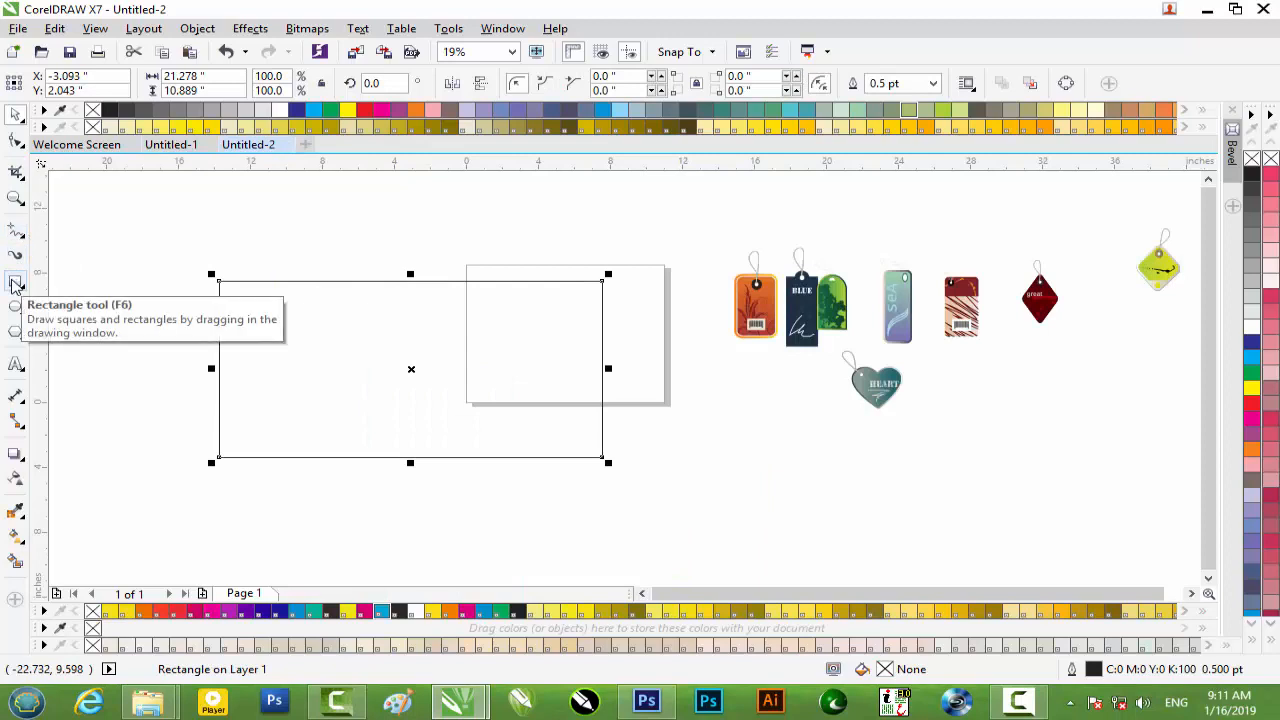
Step: Draw a green-filled rectangle across the top of the large rectangle, spanning its 21.278 in width, and reduce its height to 1.722 in
click(15, 285)
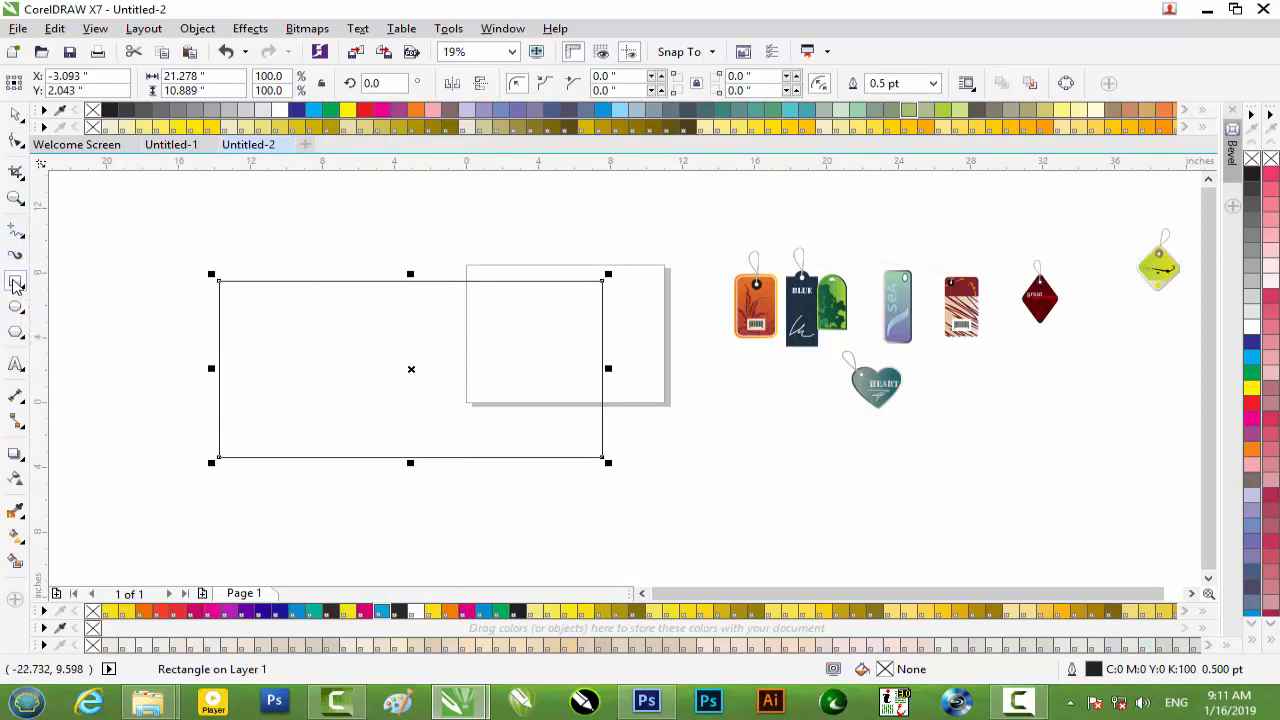
drag(218, 281, 603, 337)
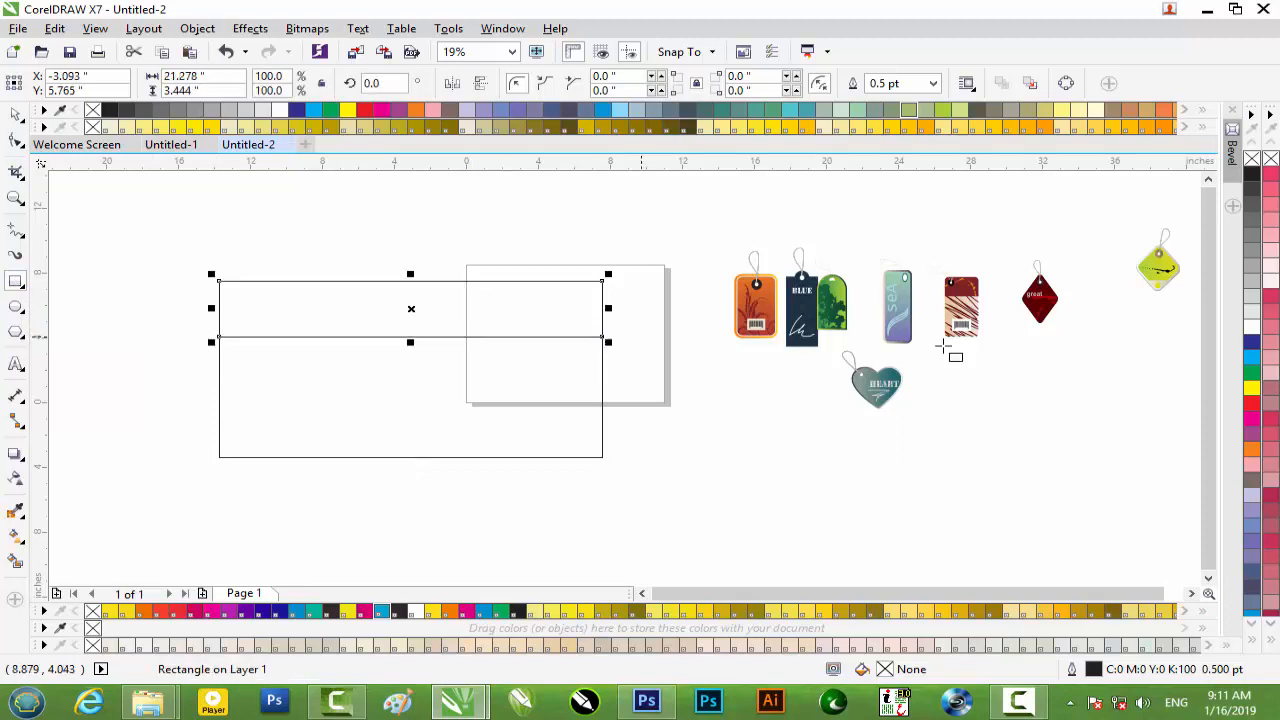
click(1252, 373)
drag(410, 342, 411, 309)
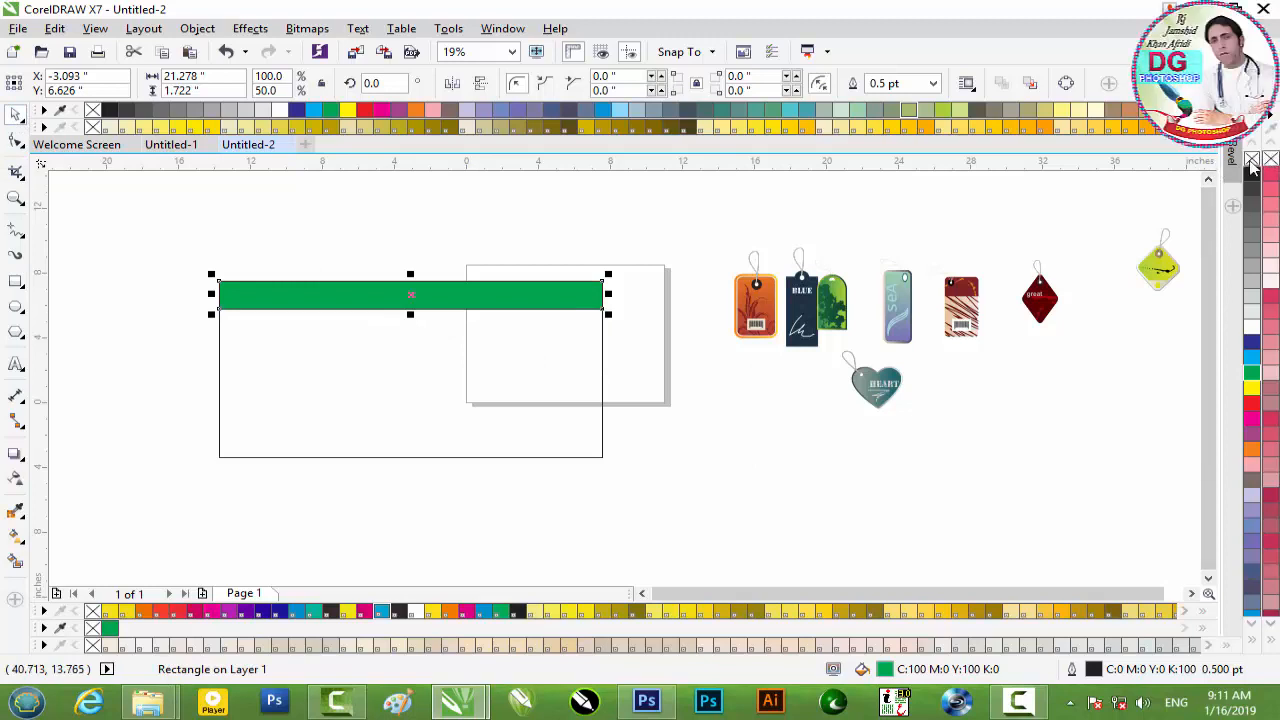
Step: Give the large rectangle an elliptical fountain fill running from an off-centre white middle to dark blue edges
click(466, 365)
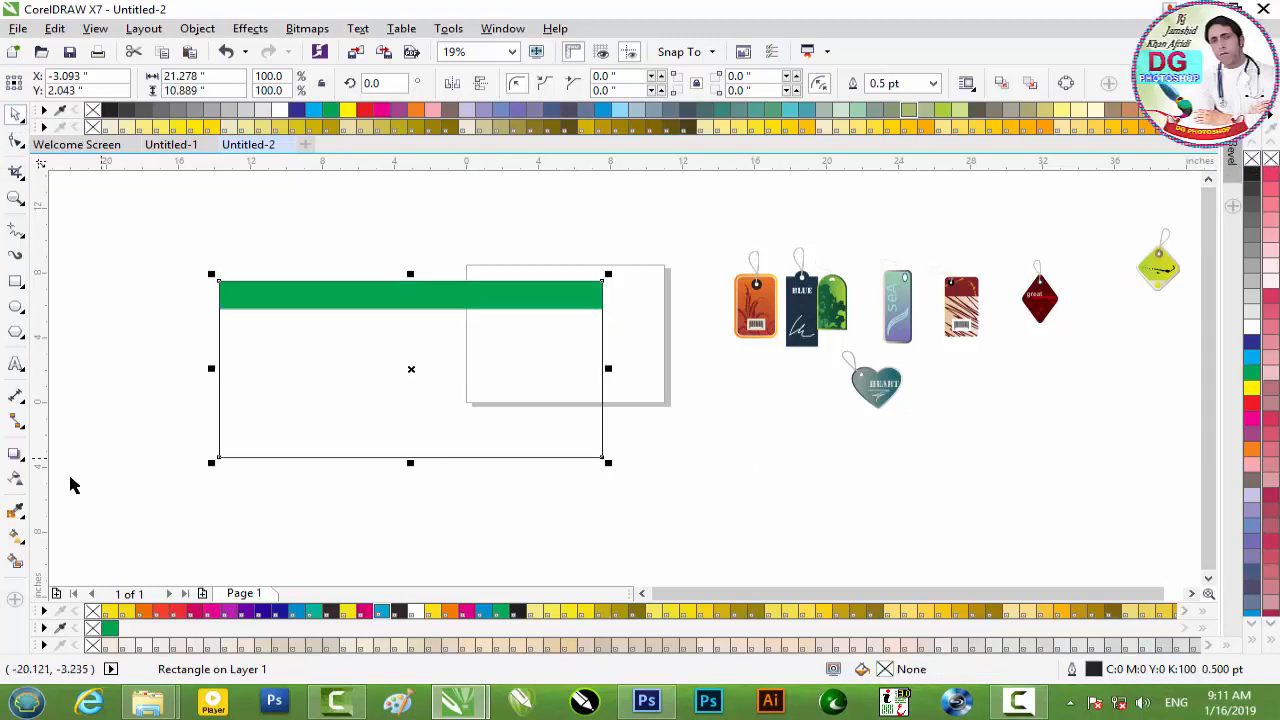
click(17, 536)
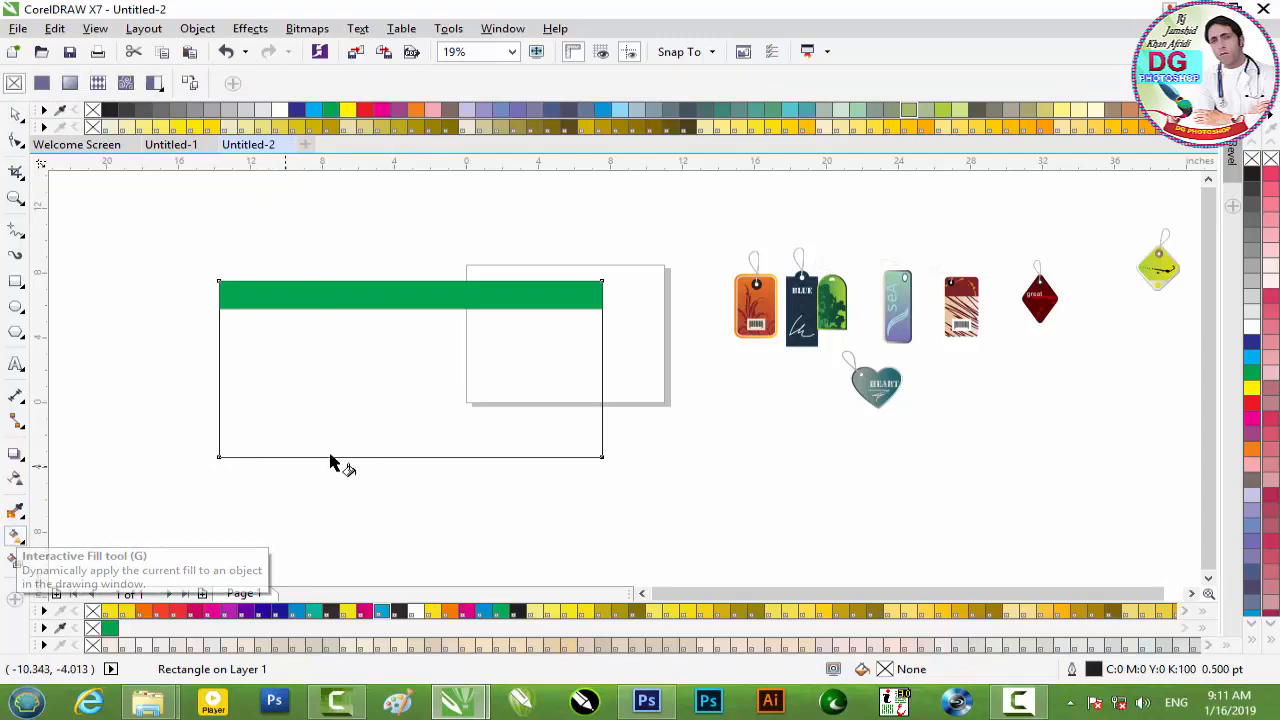
drag(375, 457, 377, 309)
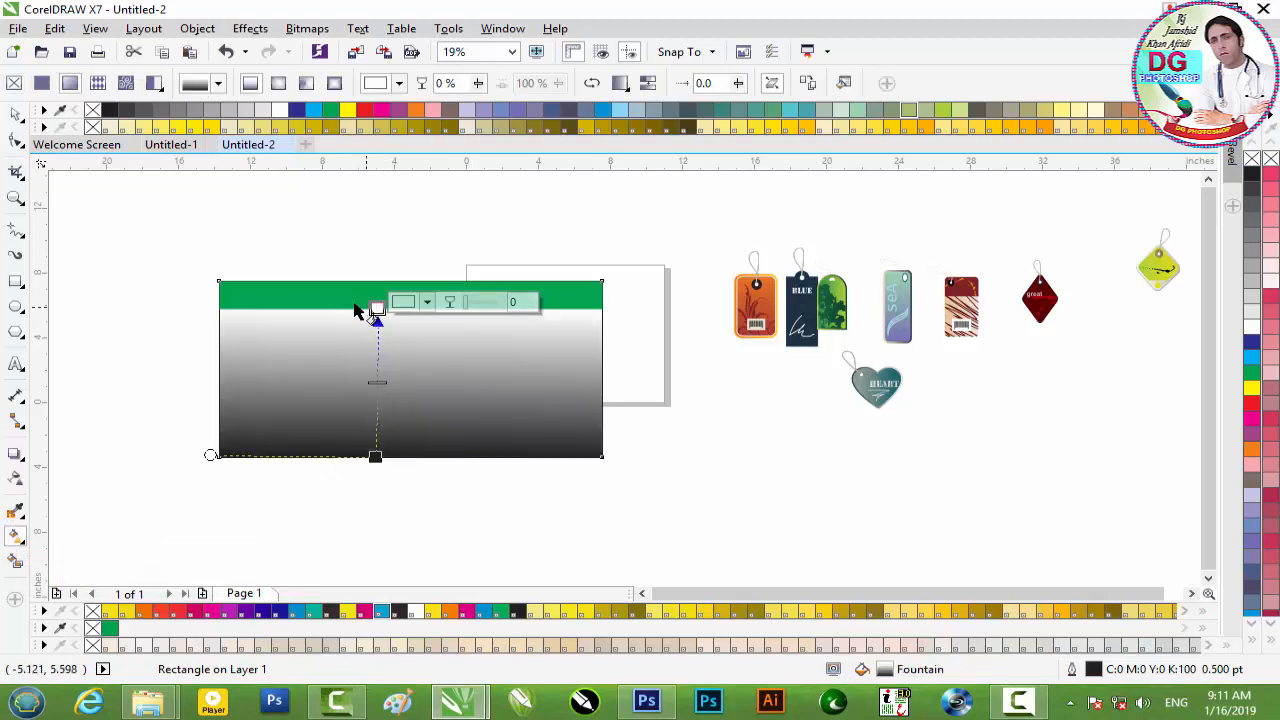
click(279, 83)
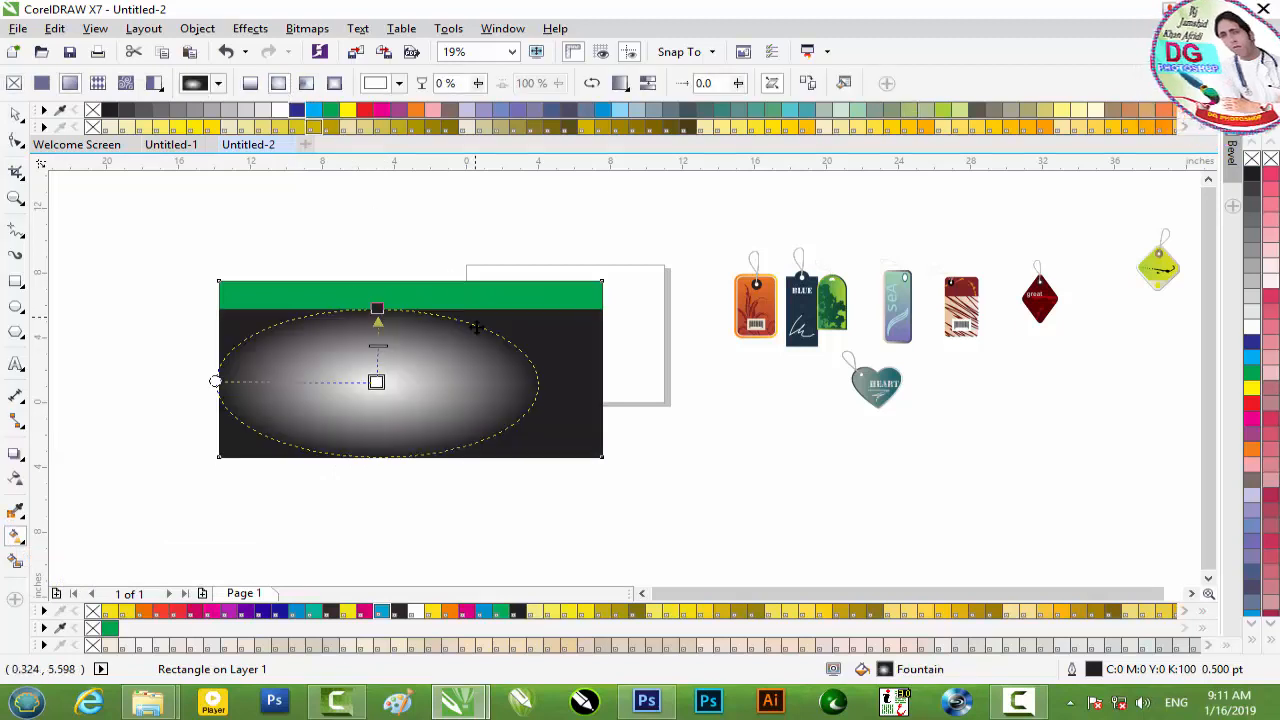
drag(374, 378, 393, 395)
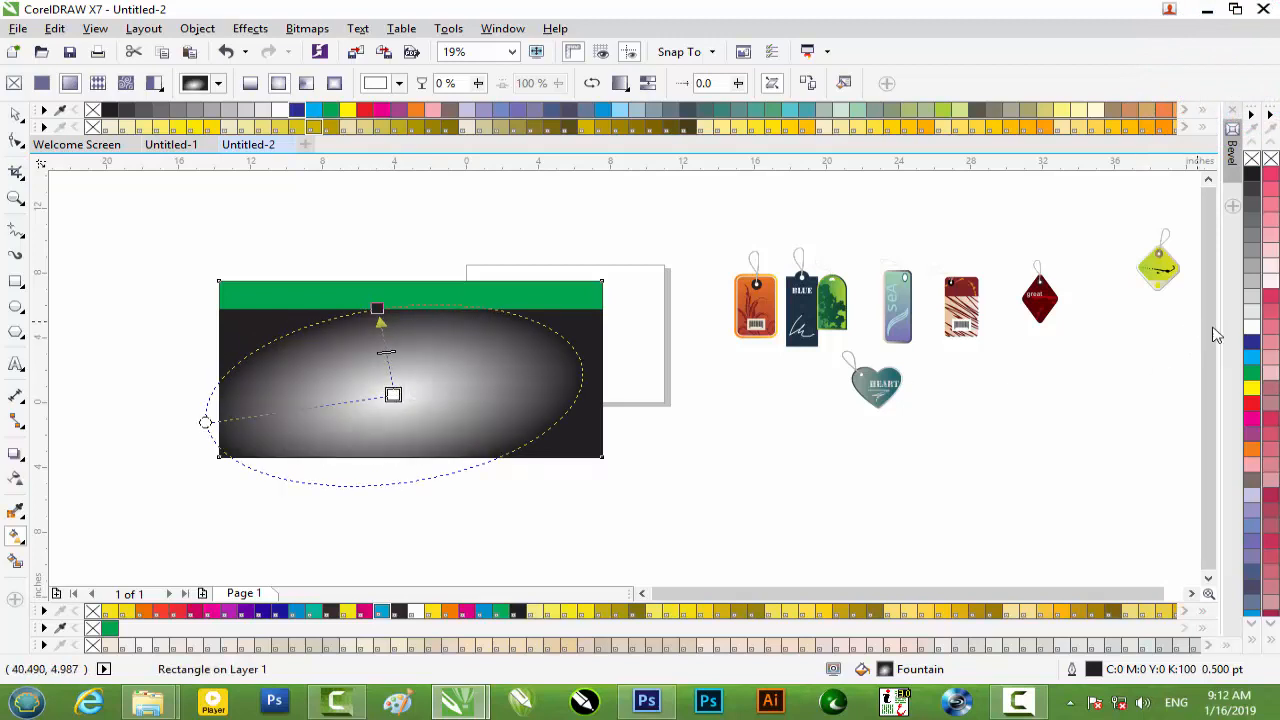
drag(1253, 343, 377, 310)
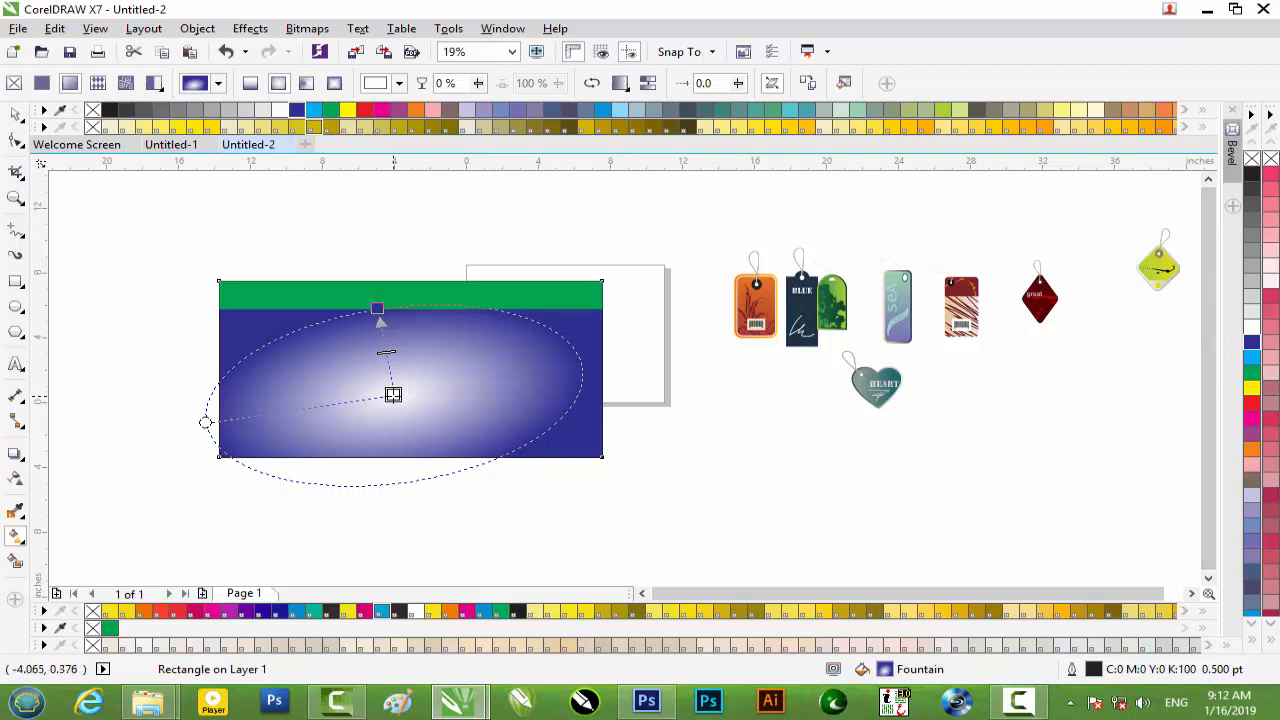
key(space)
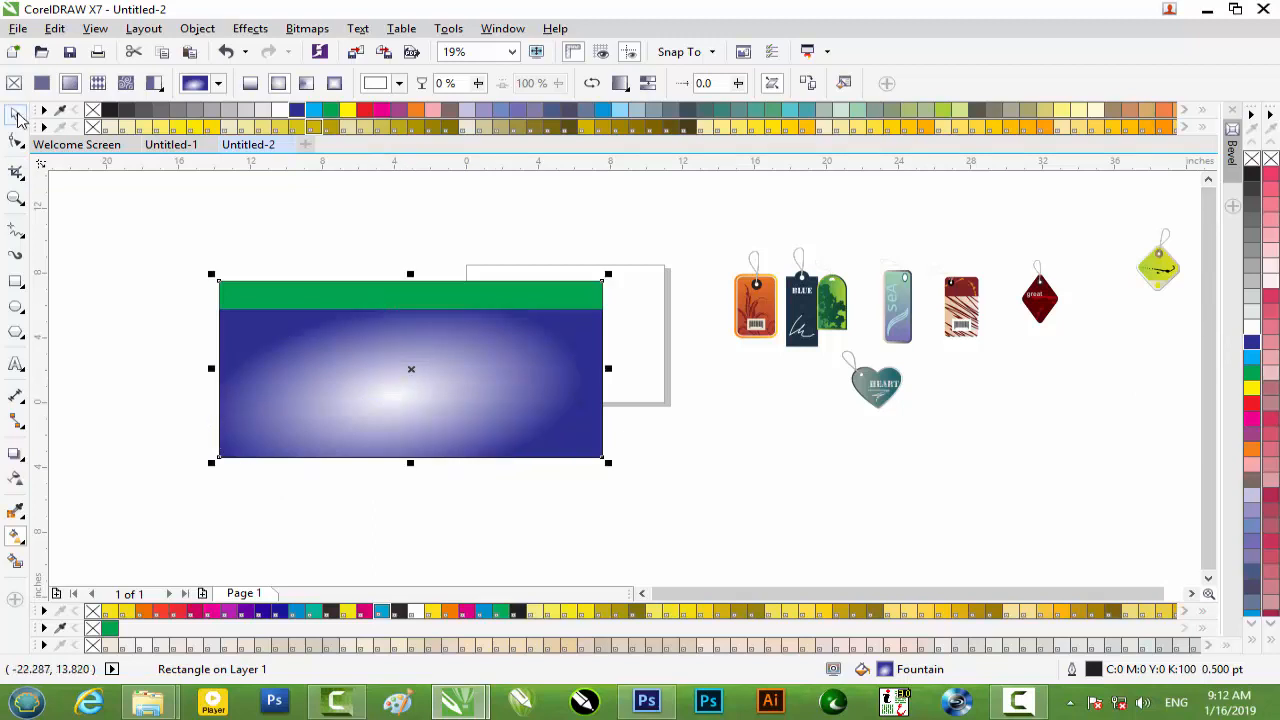
click(446, 243)
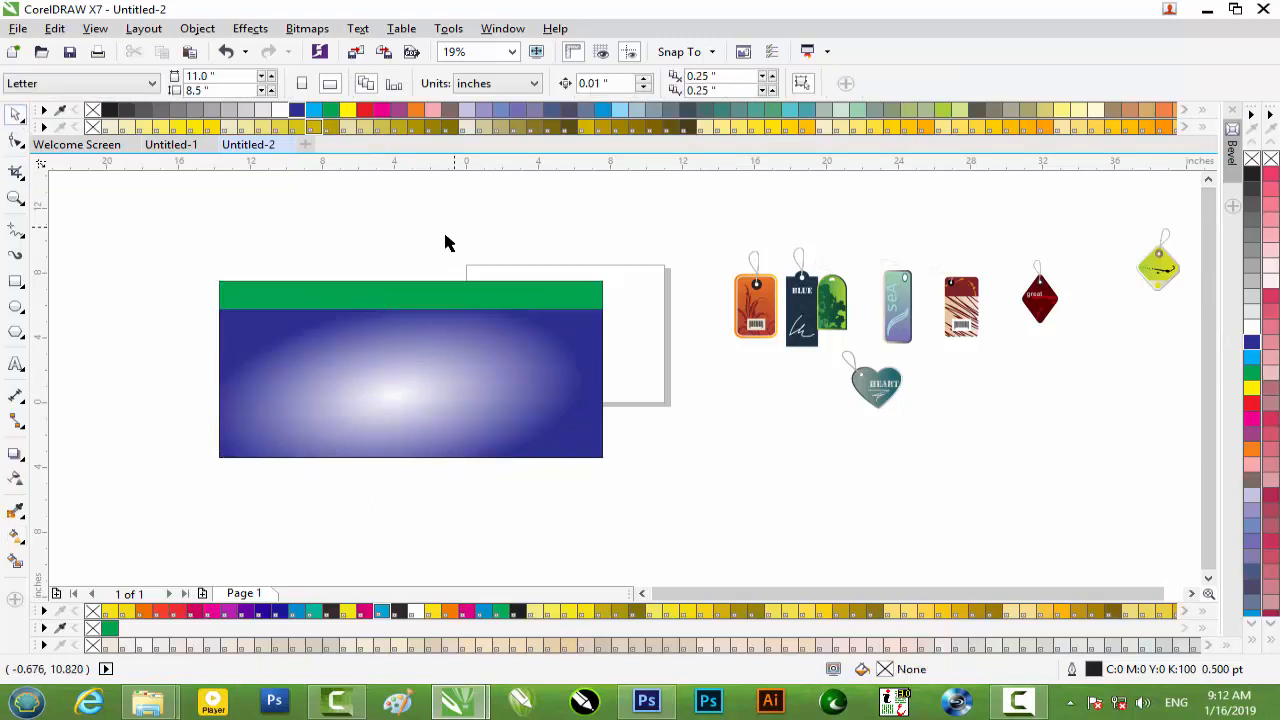
Step: Draw a white 2.0 pt horizontal line across the full width of the blue rectangle, just below the green strip
click(16, 230)
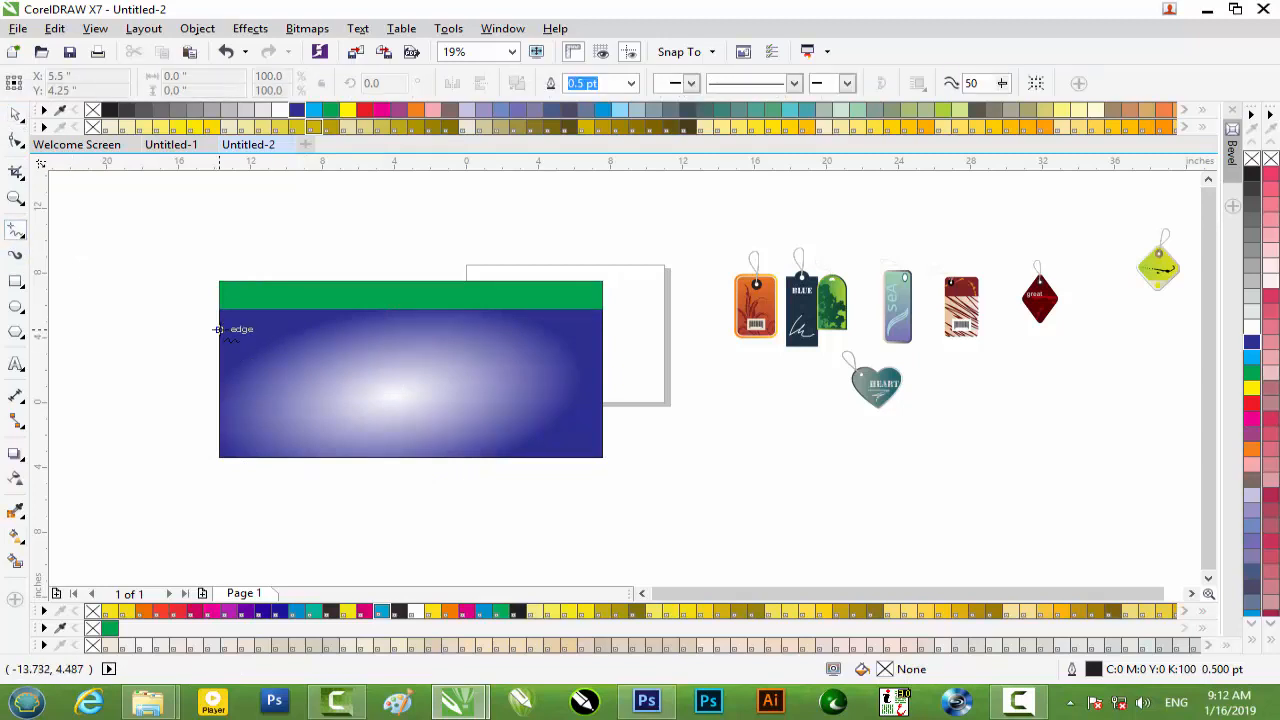
click(217, 329)
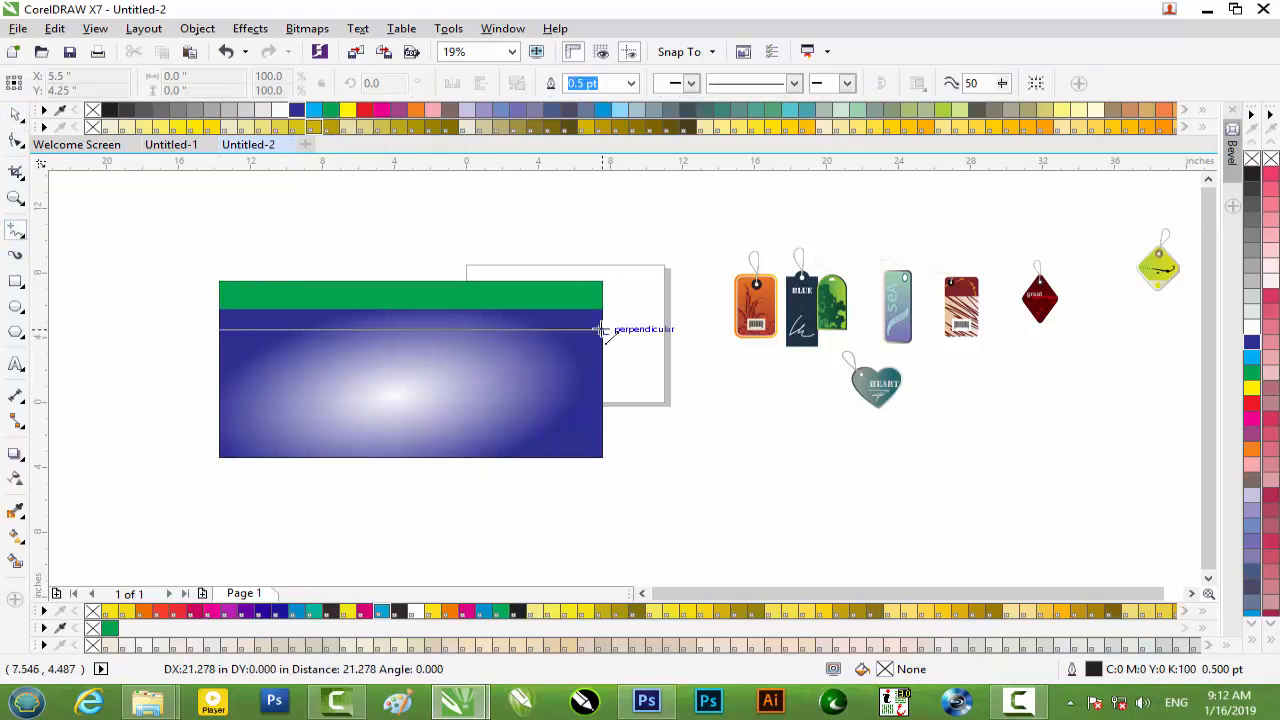
click(601, 330)
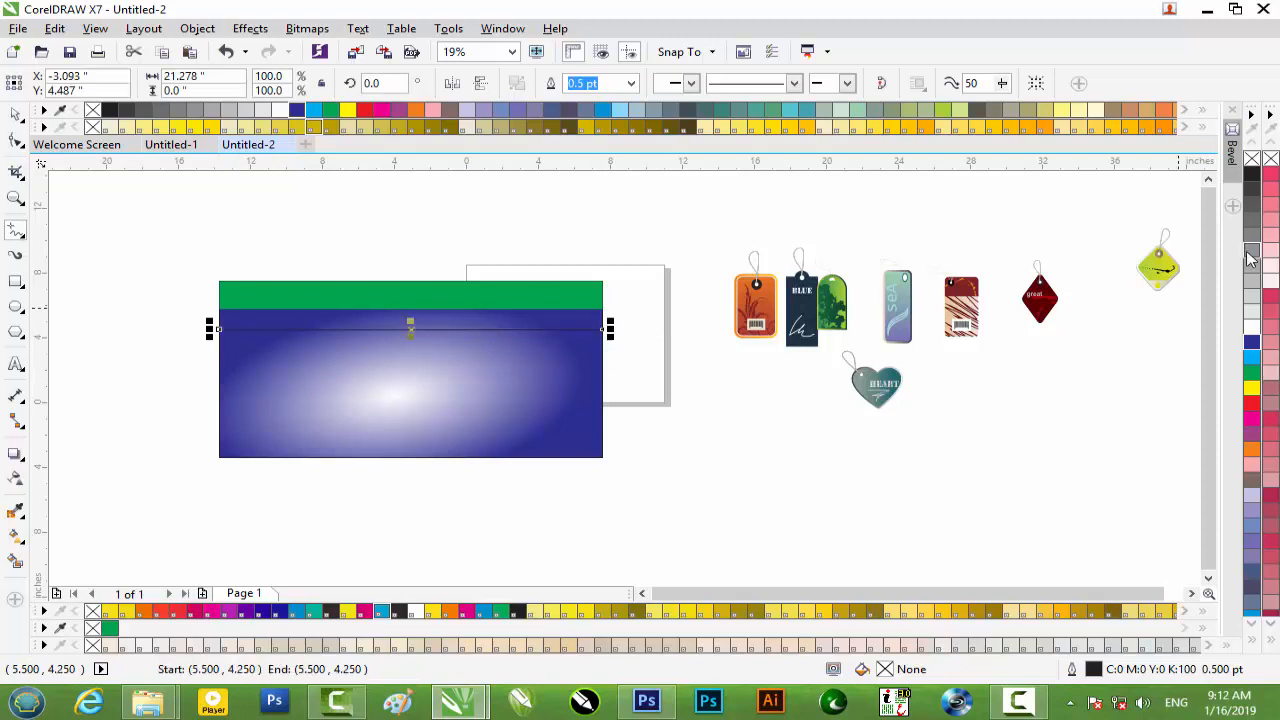
right_click(1252, 330)
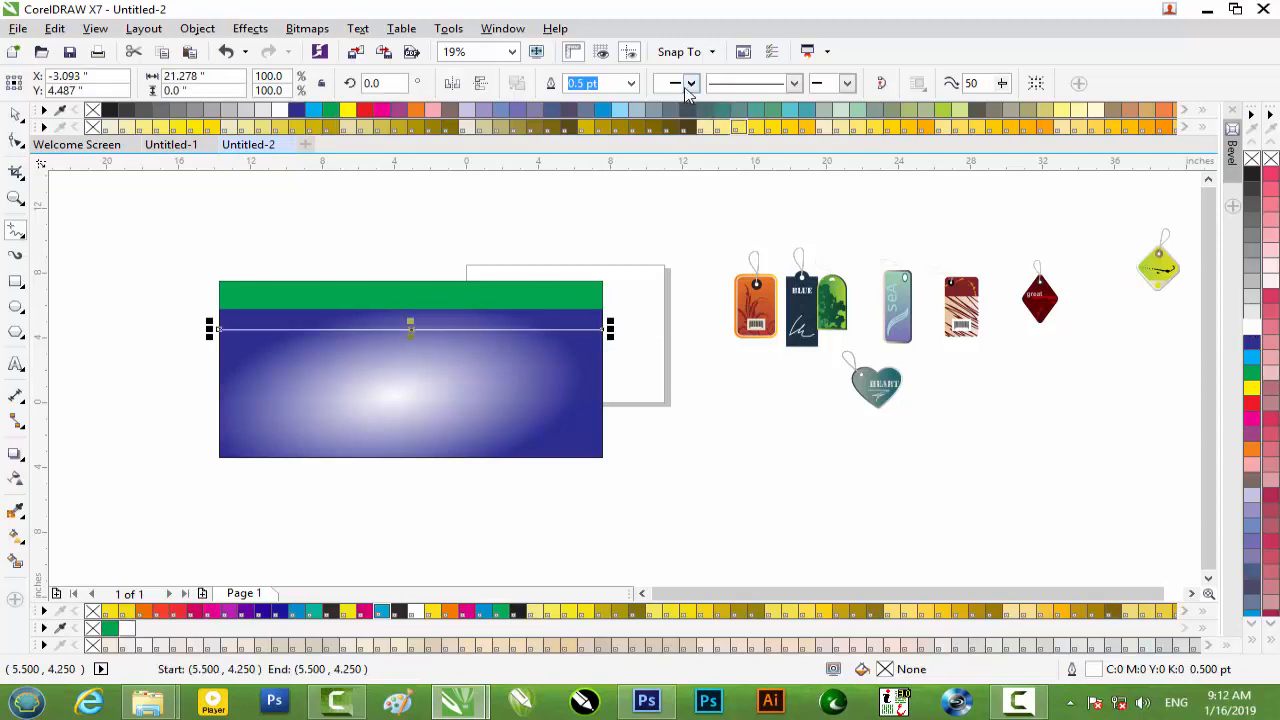
click(632, 84)
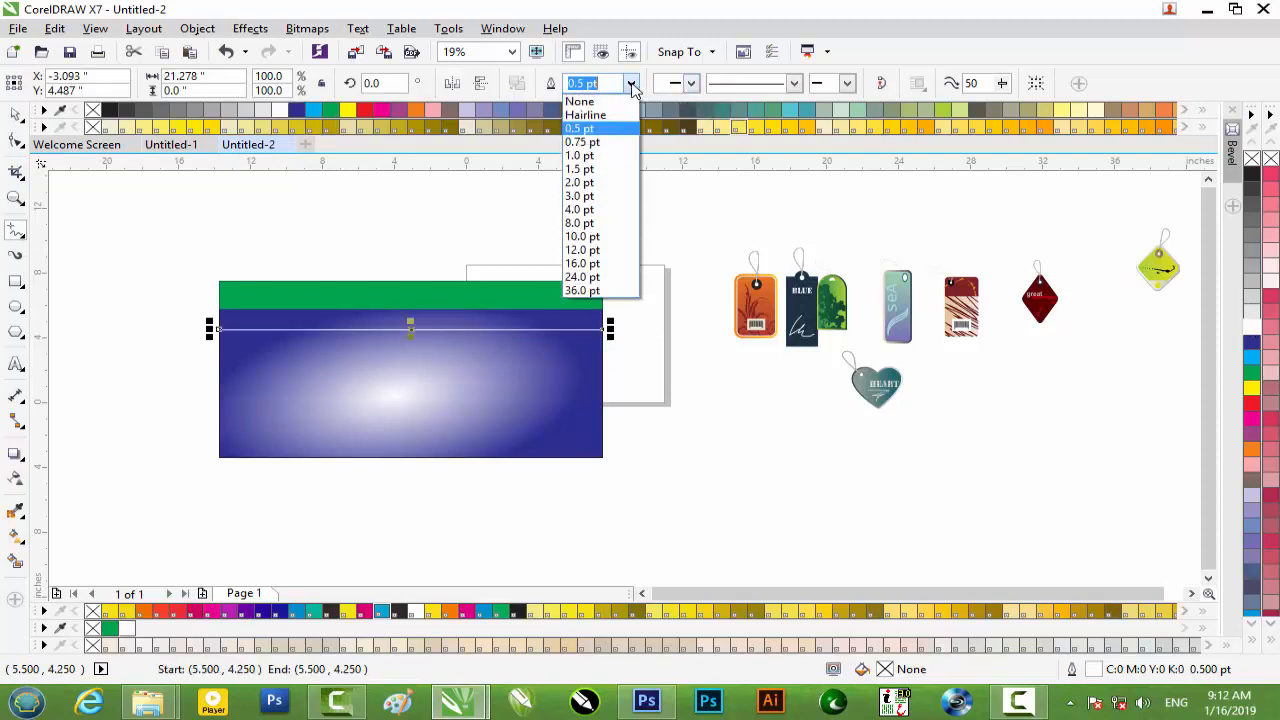
click(604, 184)
click(17, 116)
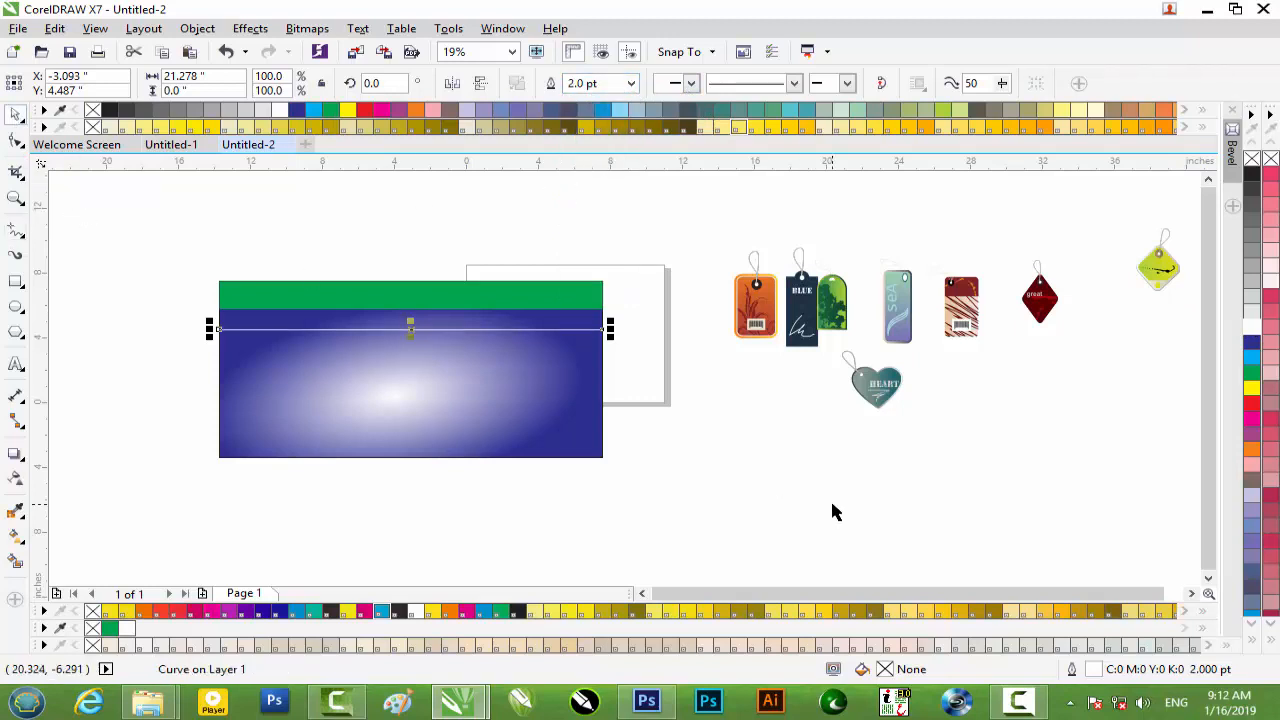
click(830, 498)
Step: Hang the orange tag from the white line near the banner's left end and scale it to 92.5%
click(760, 295)
drag(760, 295, 260, 378)
scroll(260, 378, up, 2)
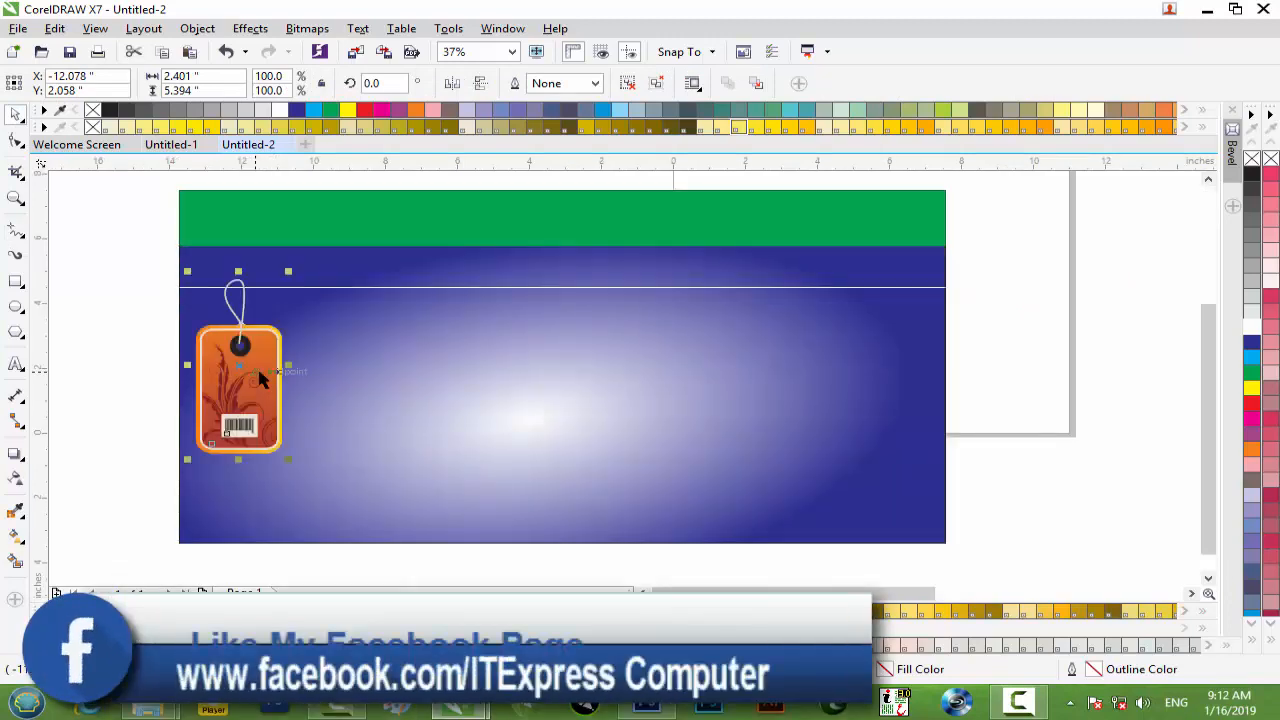
scroll(252, 298, up, 2)
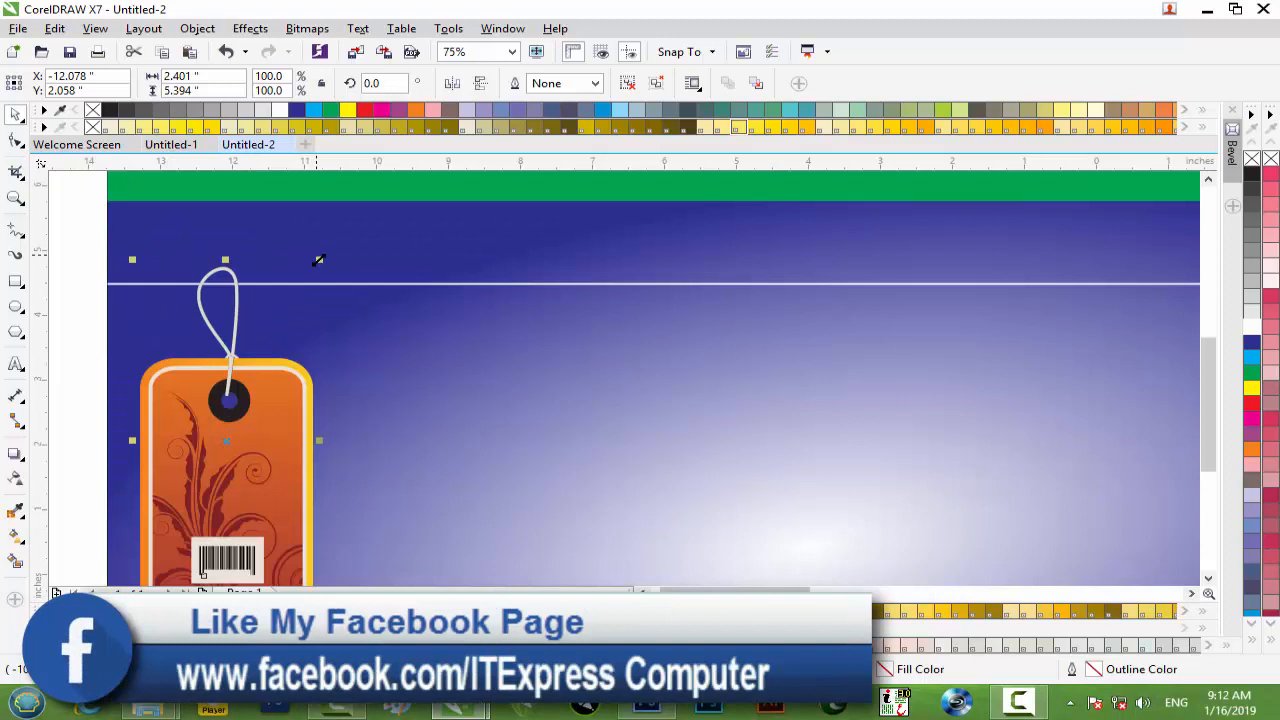
drag(316, 263, 312, 272)
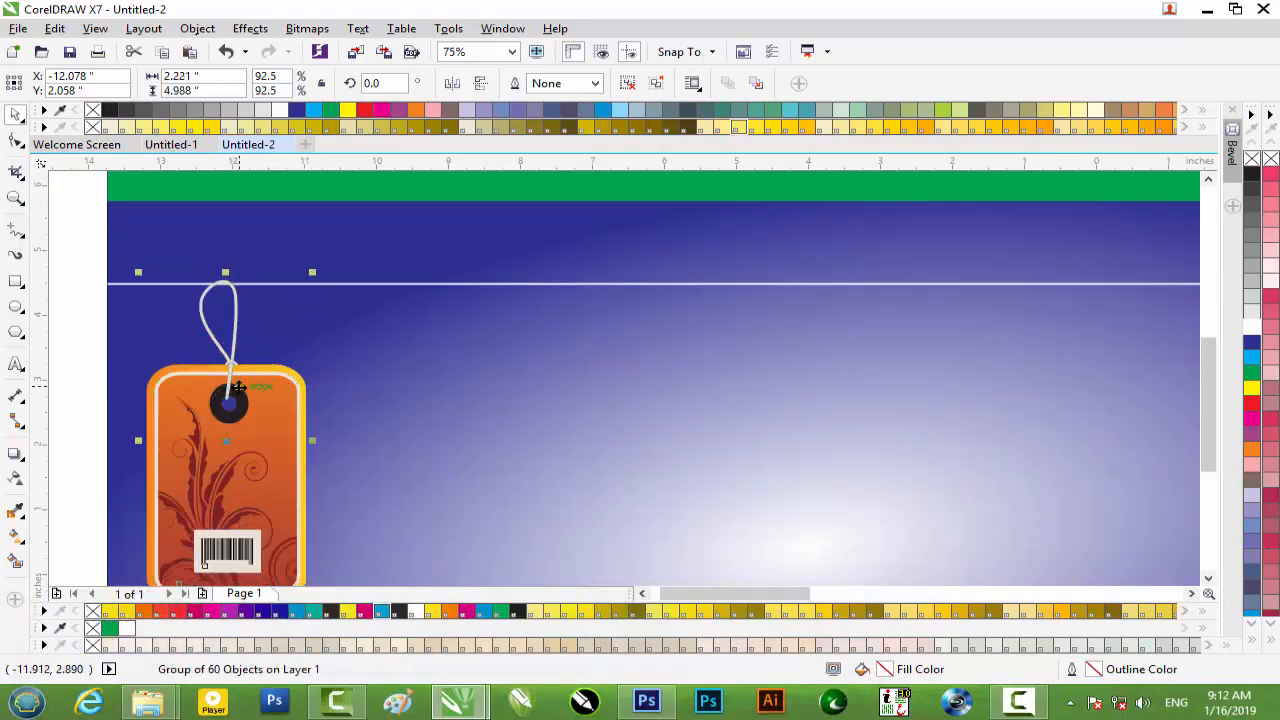
scroll(349, 372, down, 2)
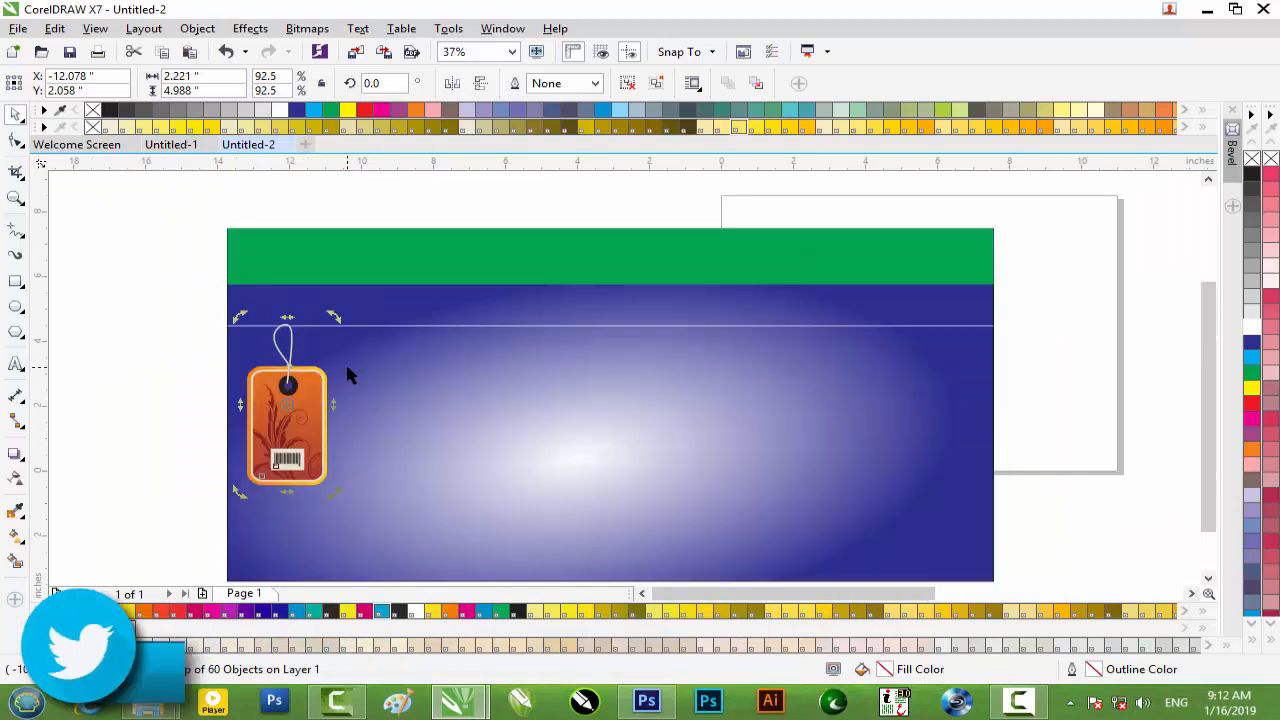
scroll(349, 375, down, 1)
click(774, 414)
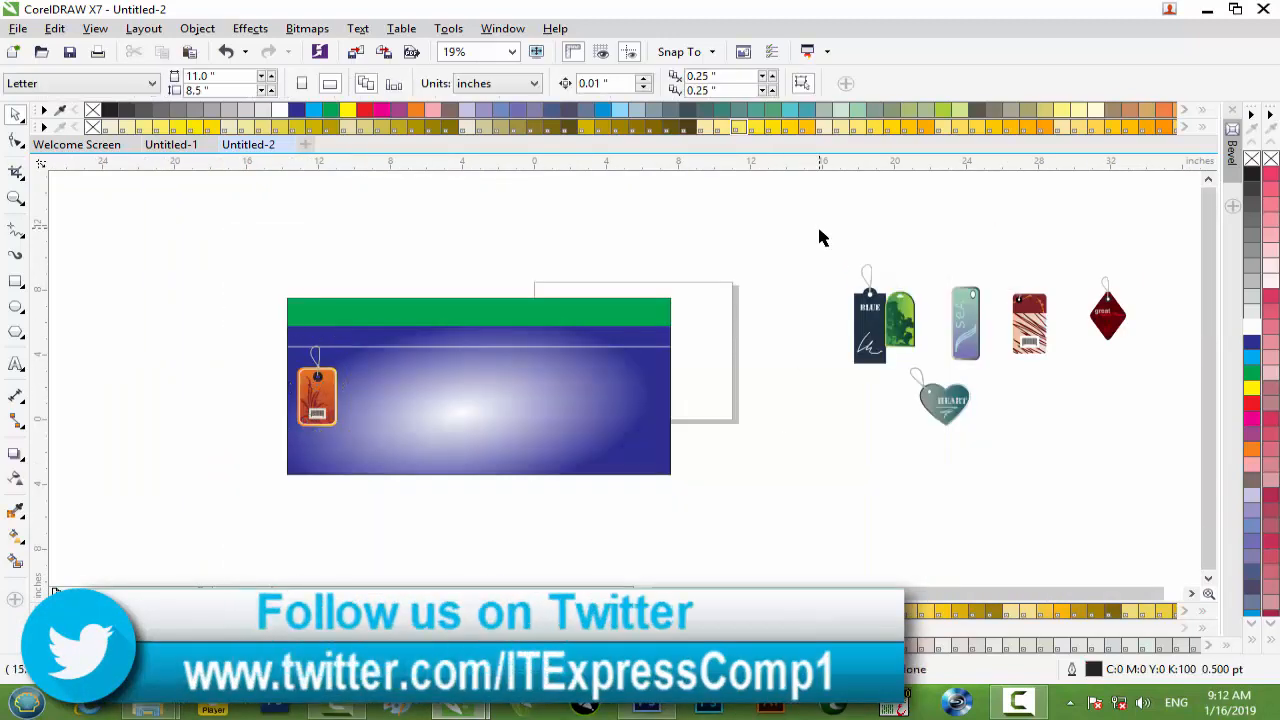
Step: Move the dark BLUE tag onto the banner, beside the orange tag and just under the white line
drag(888, 378, 888, 380)
drag(870, 335, 377, 409)
scroll(366, 400, up, 1)
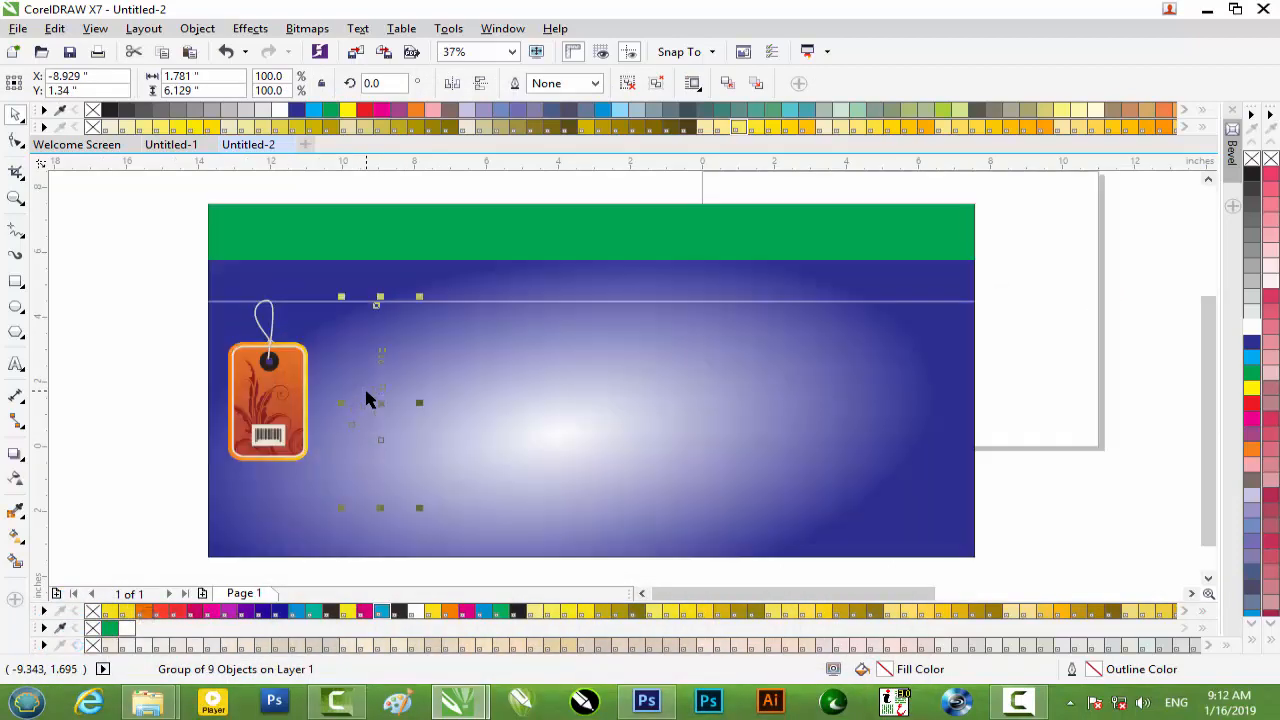
click(739, 405)
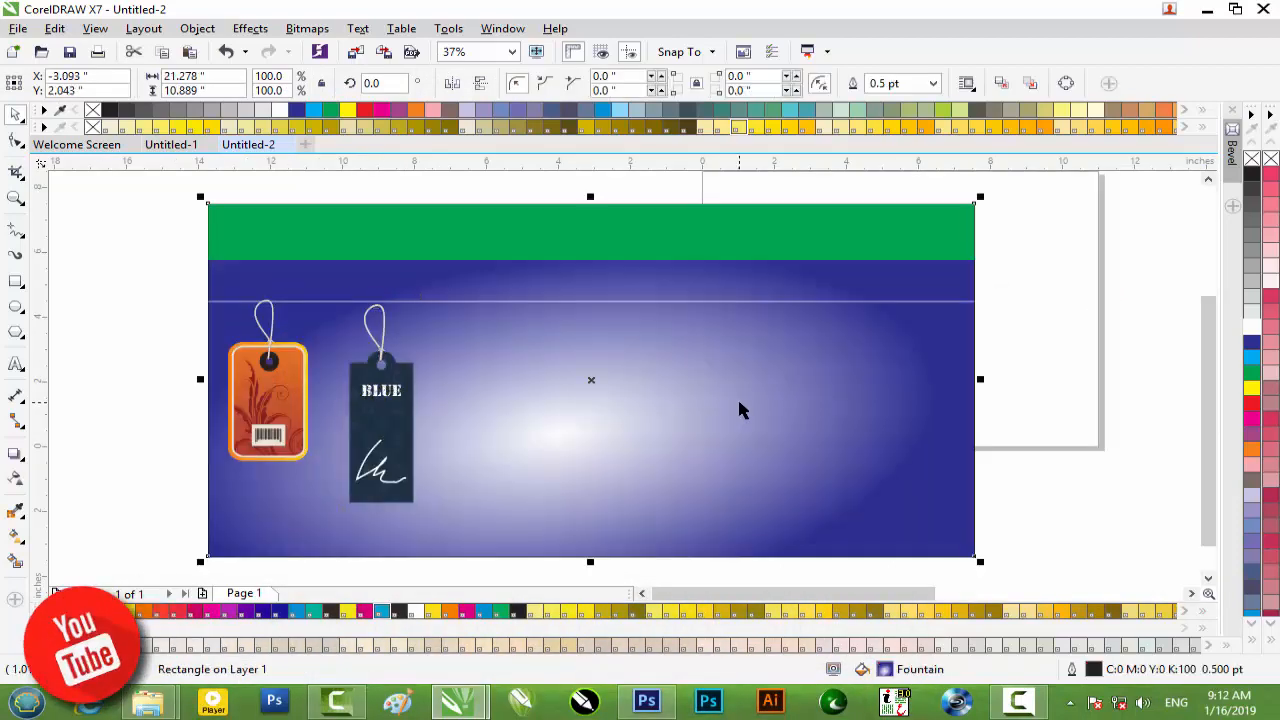
Step: Nudge the BLUE tag up to Y 1.53 in so its string loops over the line, and shorten it to 5.321 in high
click(388, 384)
key(Up)
key(Up)
key(Up)
key(Up)
key(Up)
key(Up)
key(Up)
key(Up)
key(Up)
key(Up)
key(Up)
key(Up)
key(Up)
key(Up)
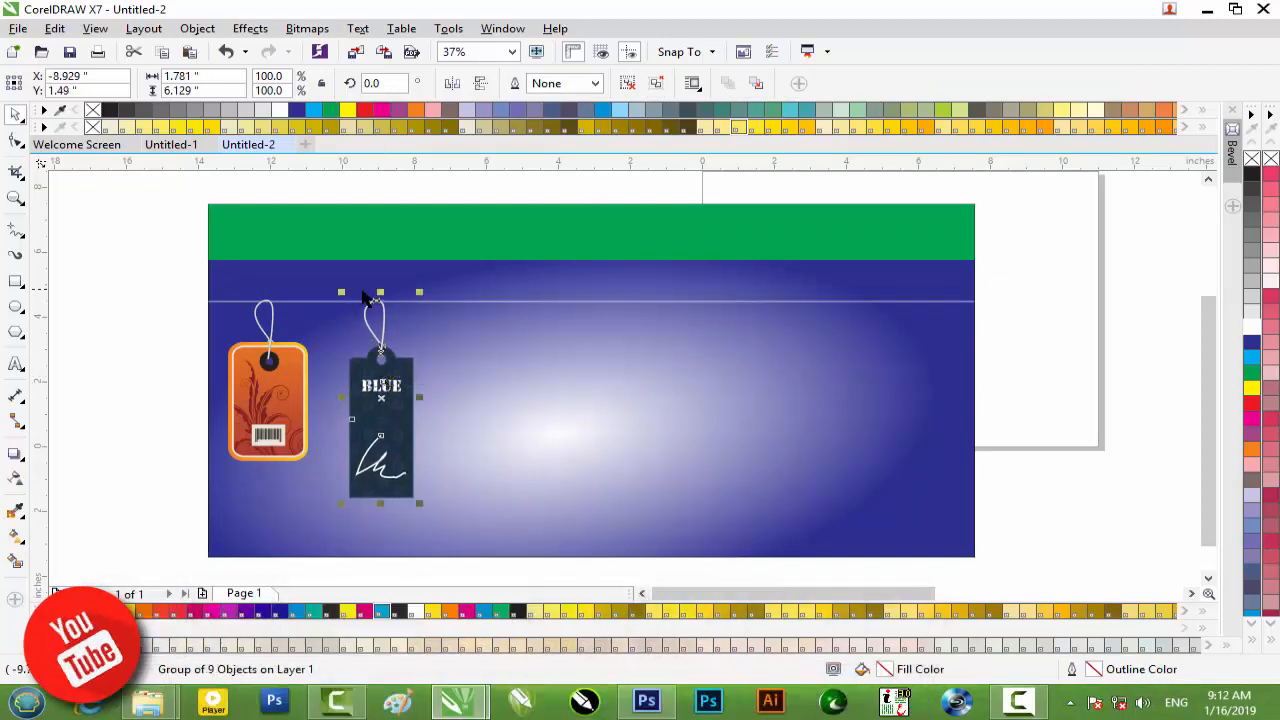
scroll(357, 295, up, 4)
key(Up)
key(Up)
key(Up)
key(Up)
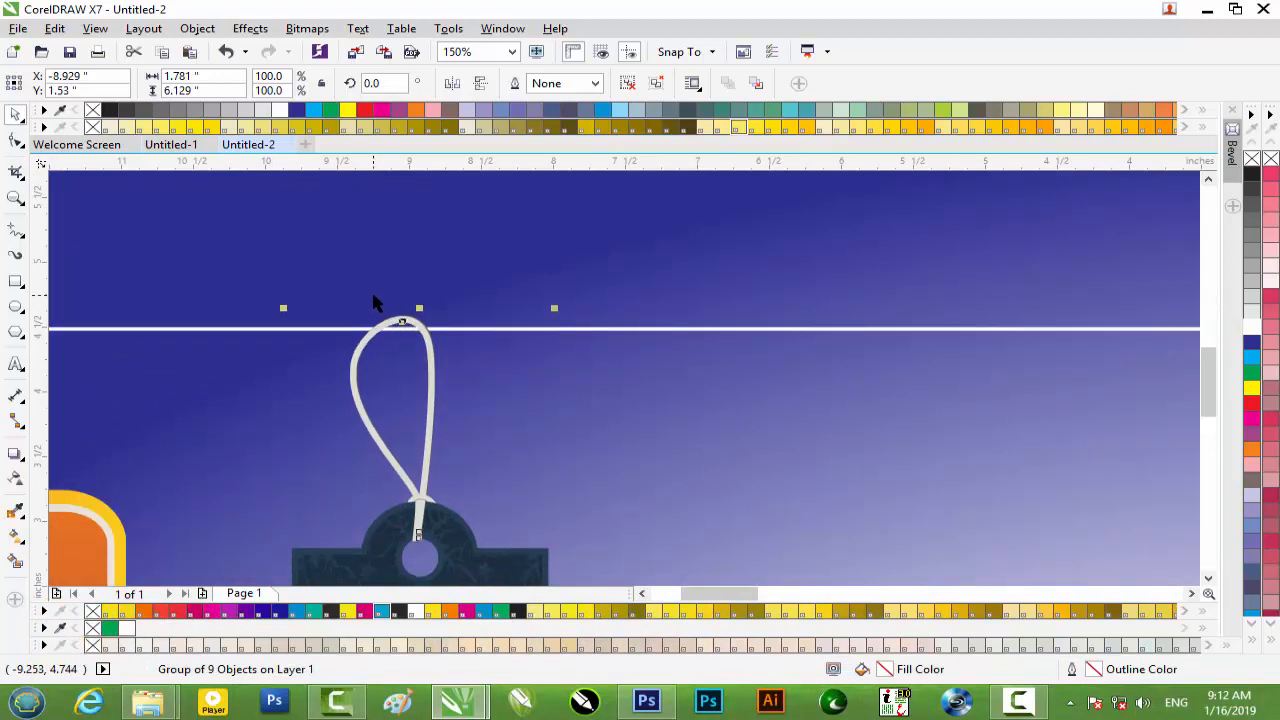
scroll(374, 303, down, 6)
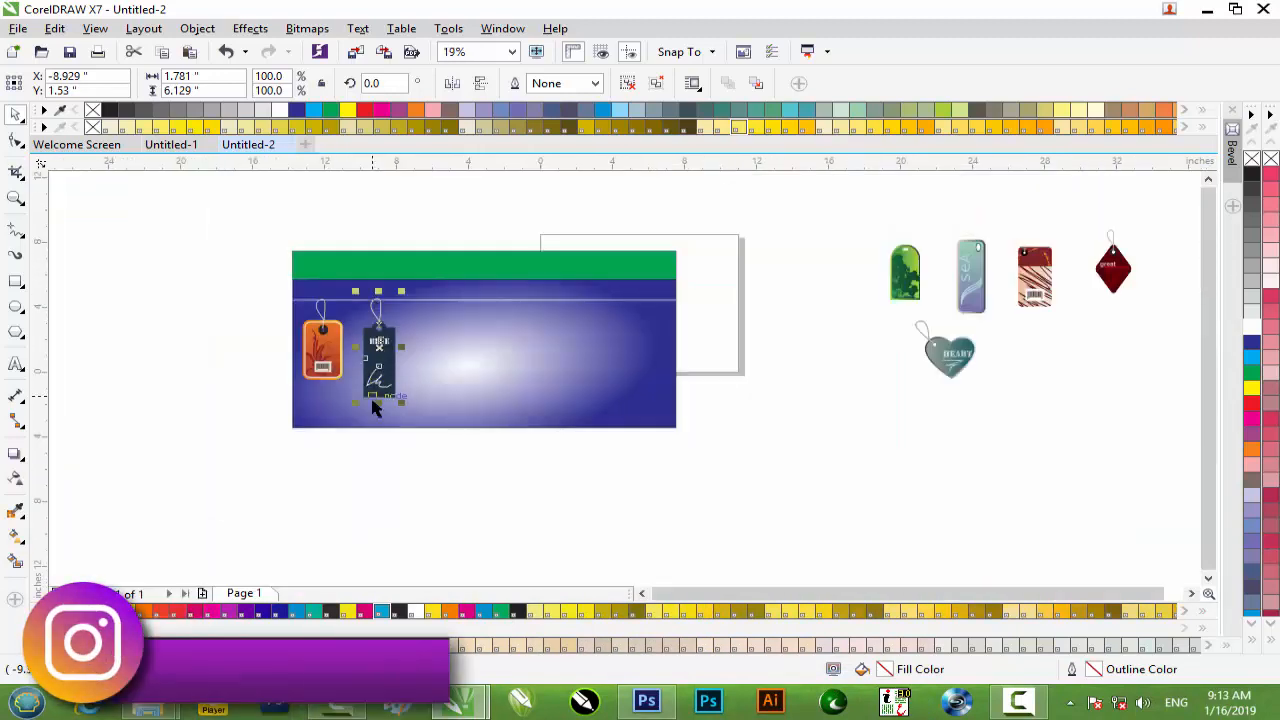
drag(378, 402, 378, 388)
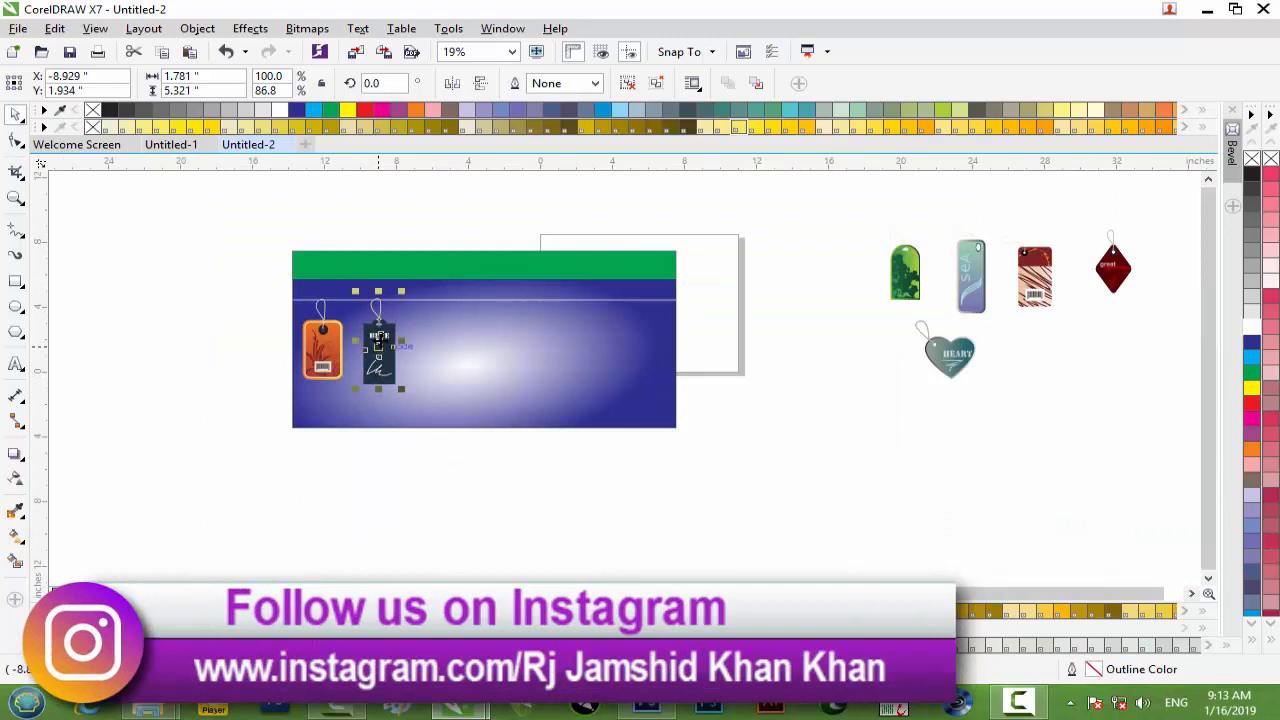
click(757, 369)
Step: Place the green tag right of the BLUE tag with its string on the line, enlarging it to about 1.98 by 5.187 in
drag(910, 280, 443, 333)
scroll(443, 330, up, 2)
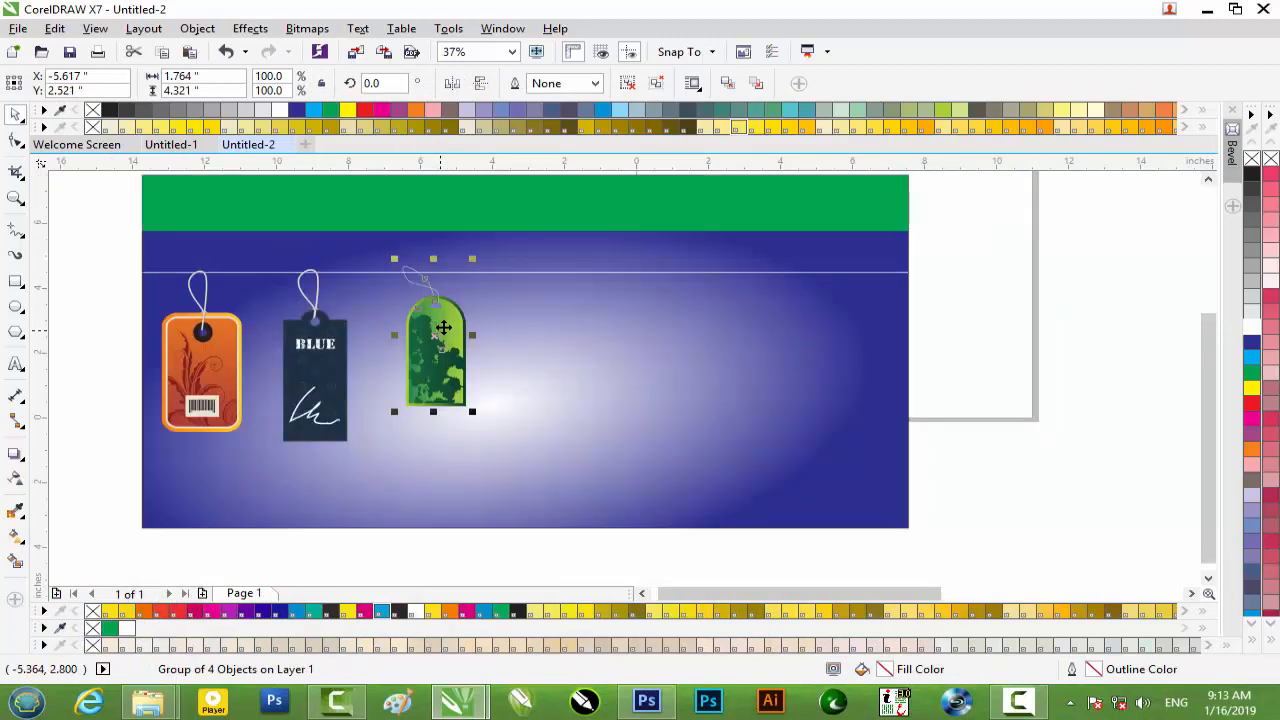
drag(433, 411, 431, 440)
drag(397, 347, 387, 354)
scroll(429, 302, up, 2)
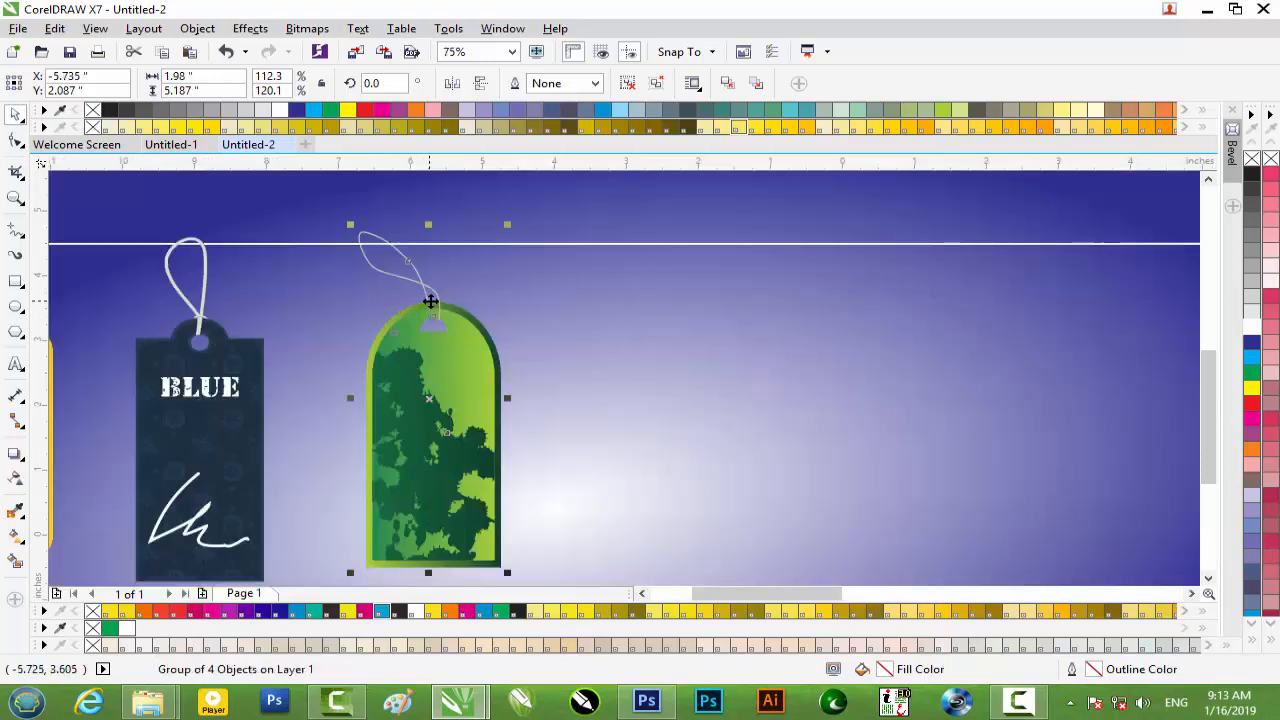
scroll(476, 255, down, 2)
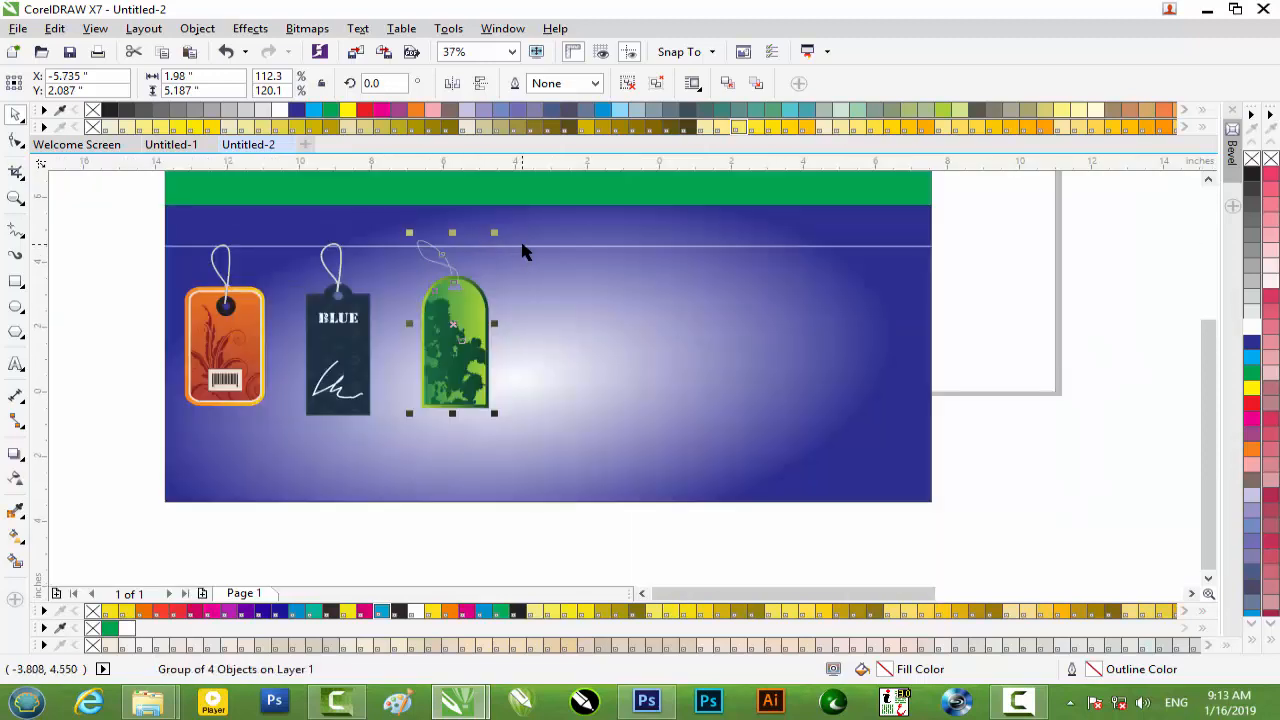
Step: Place the SEA tag right of the green tag with its string on the white line, nudging it up to Y 1.952 in
scroll(436, 253, up, 2)
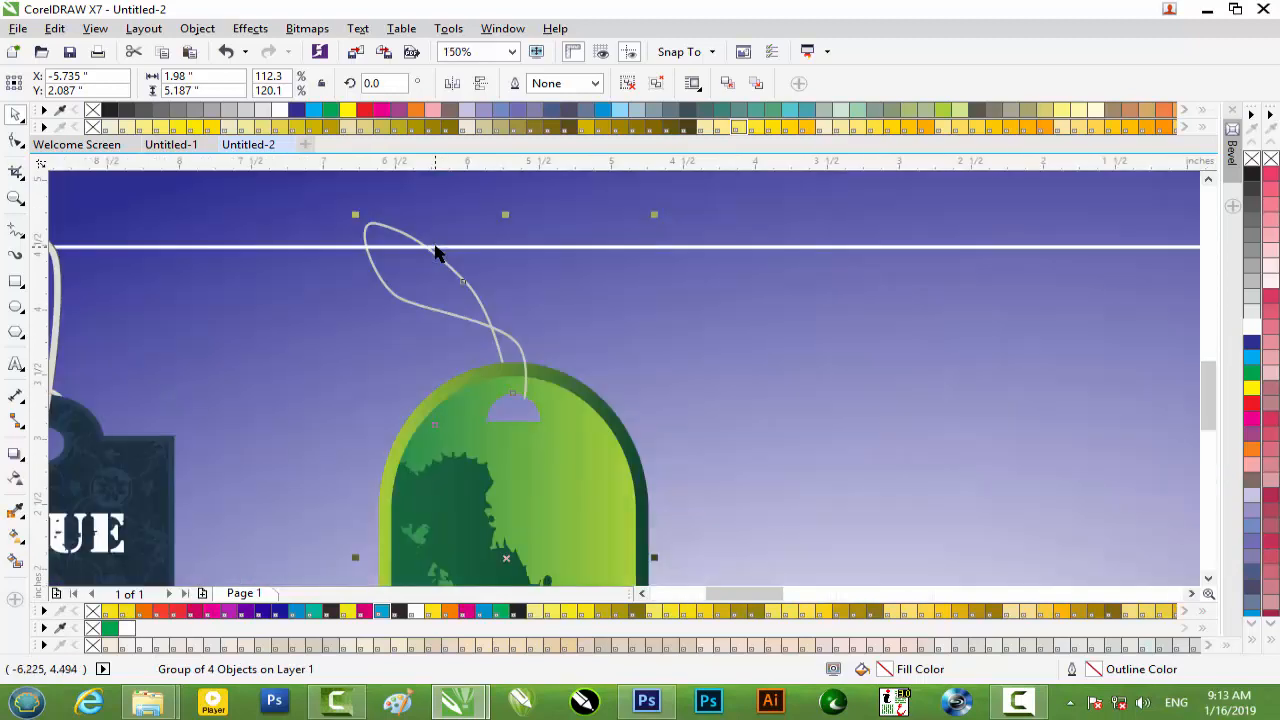
scroll(436, 253, down, 5)
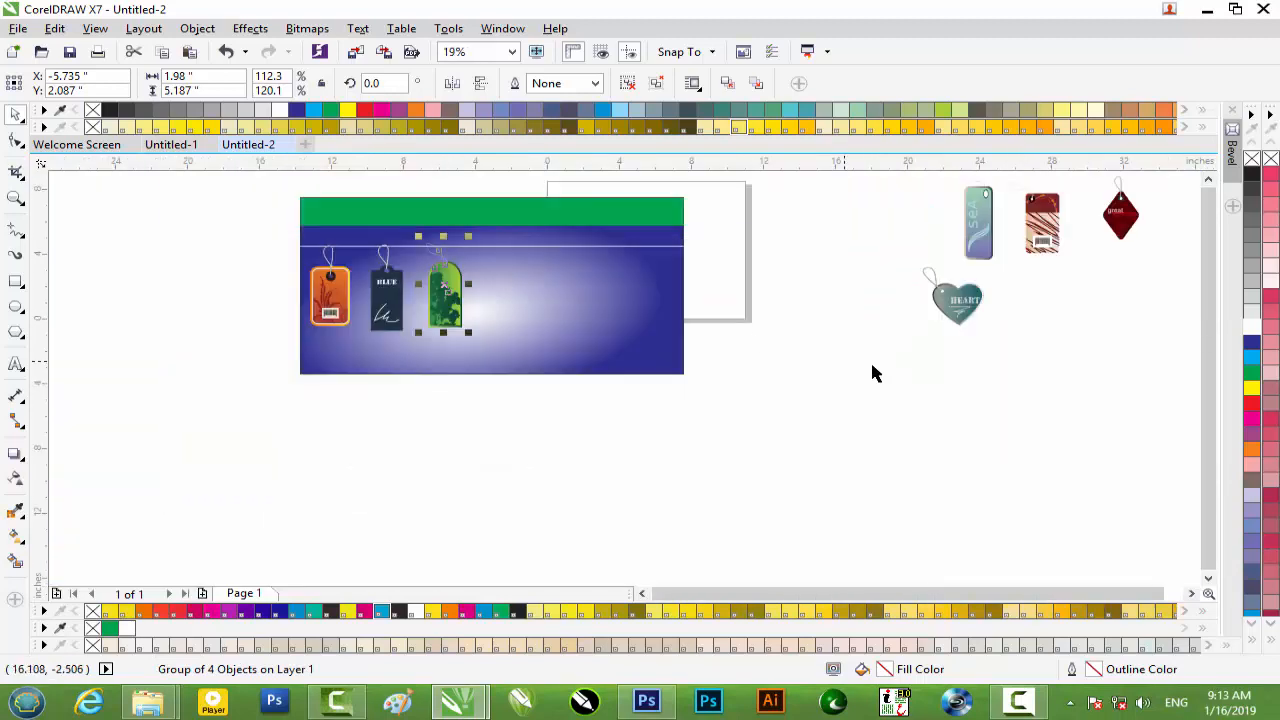
click(874, 371)
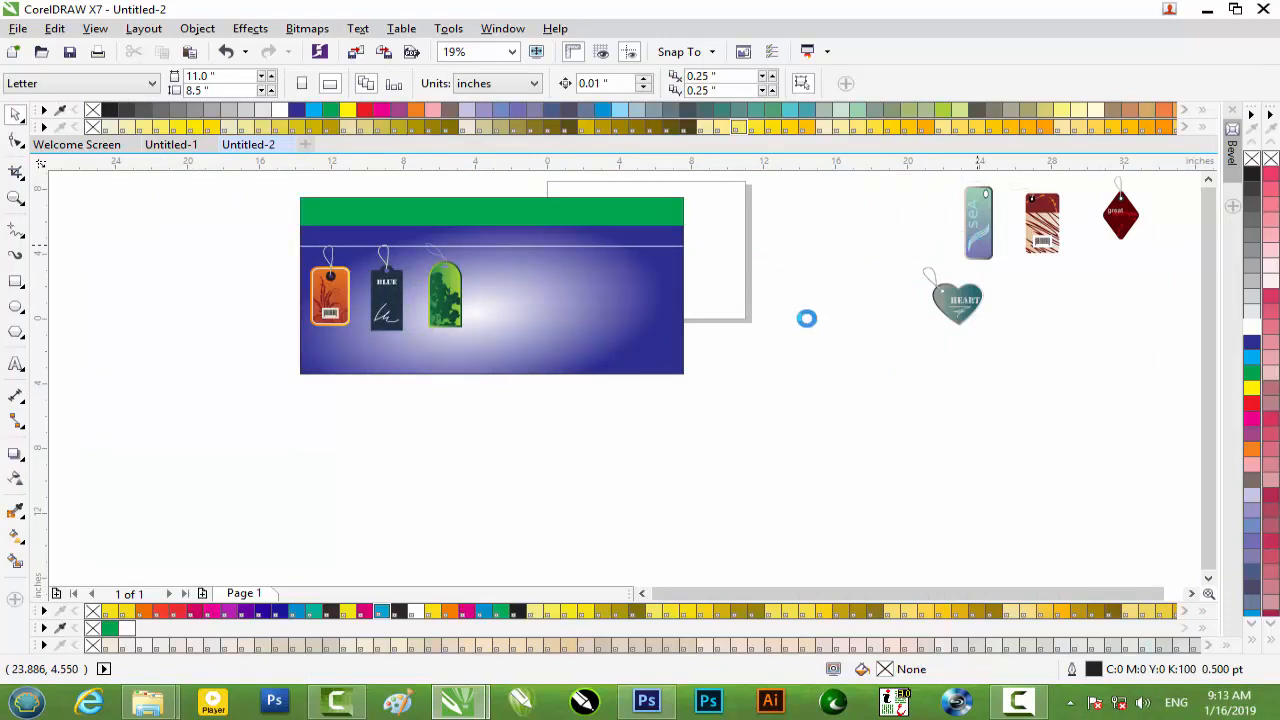
click(986, 222)
drag(988, 219, 516, 294)
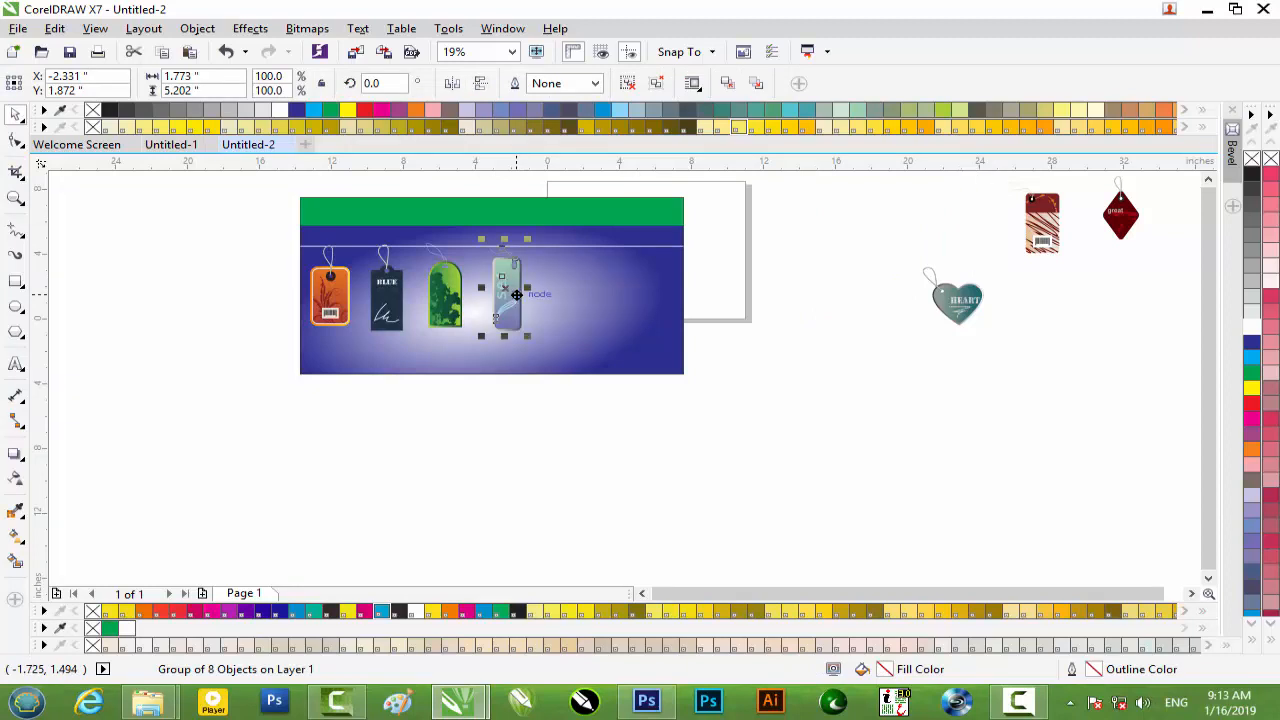
scroll(516, 294, up, 2)
key(Up)
key(Up)
key(Up)
scroll(516, 294, down, 2)
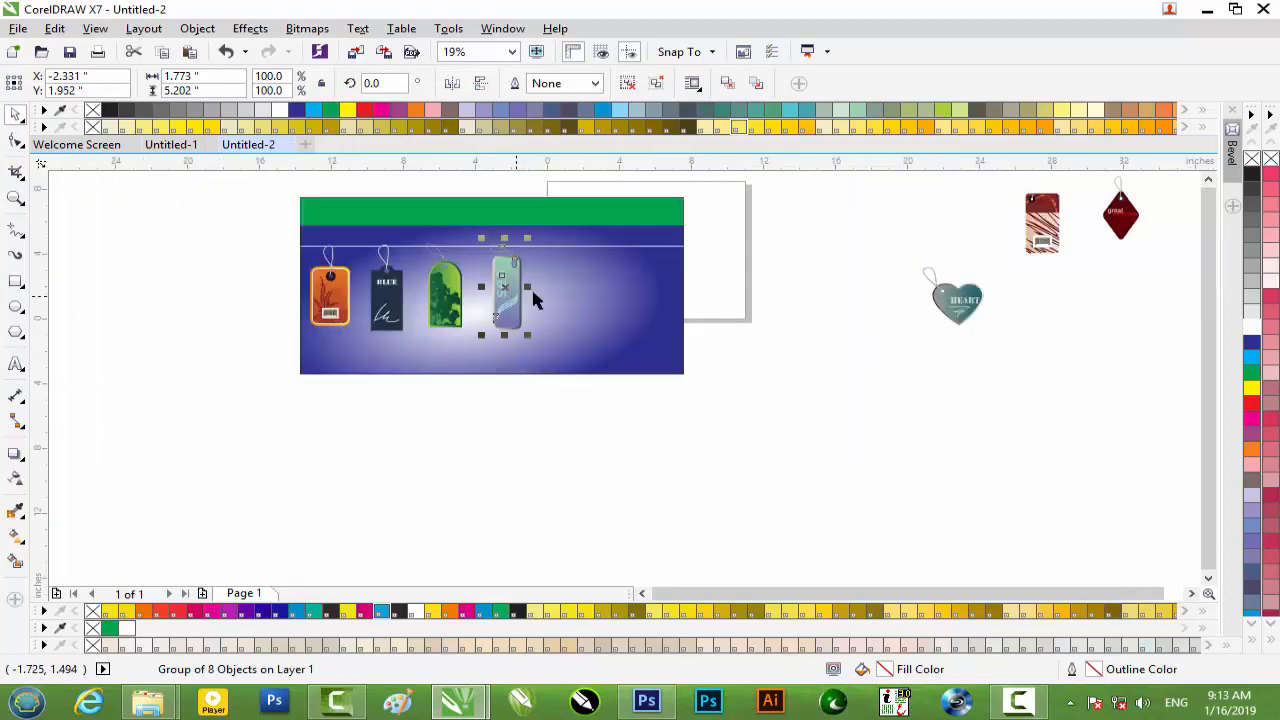
Step: Hang the striped barcode tag and the red diamond tag right of the SEA tag, enlarging the diamond to 2.329 by 4.497 in
drag(1040, 222, 579, 289)
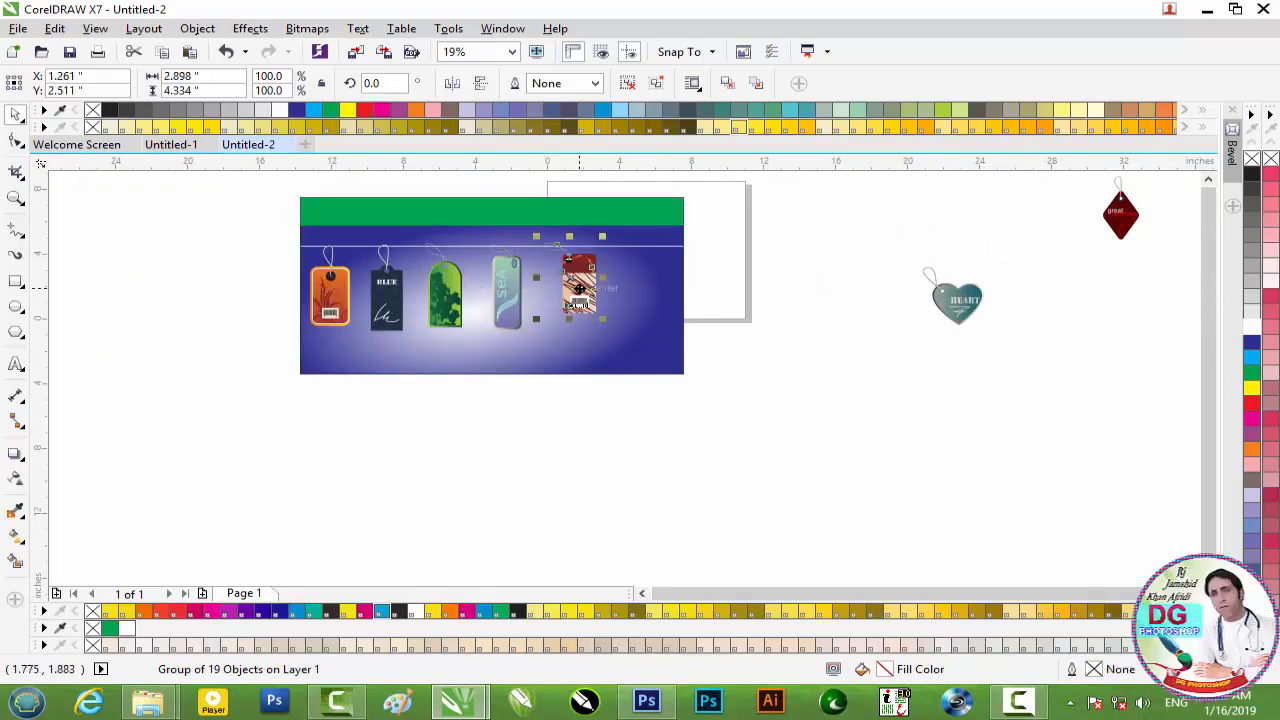
click(846, 283)
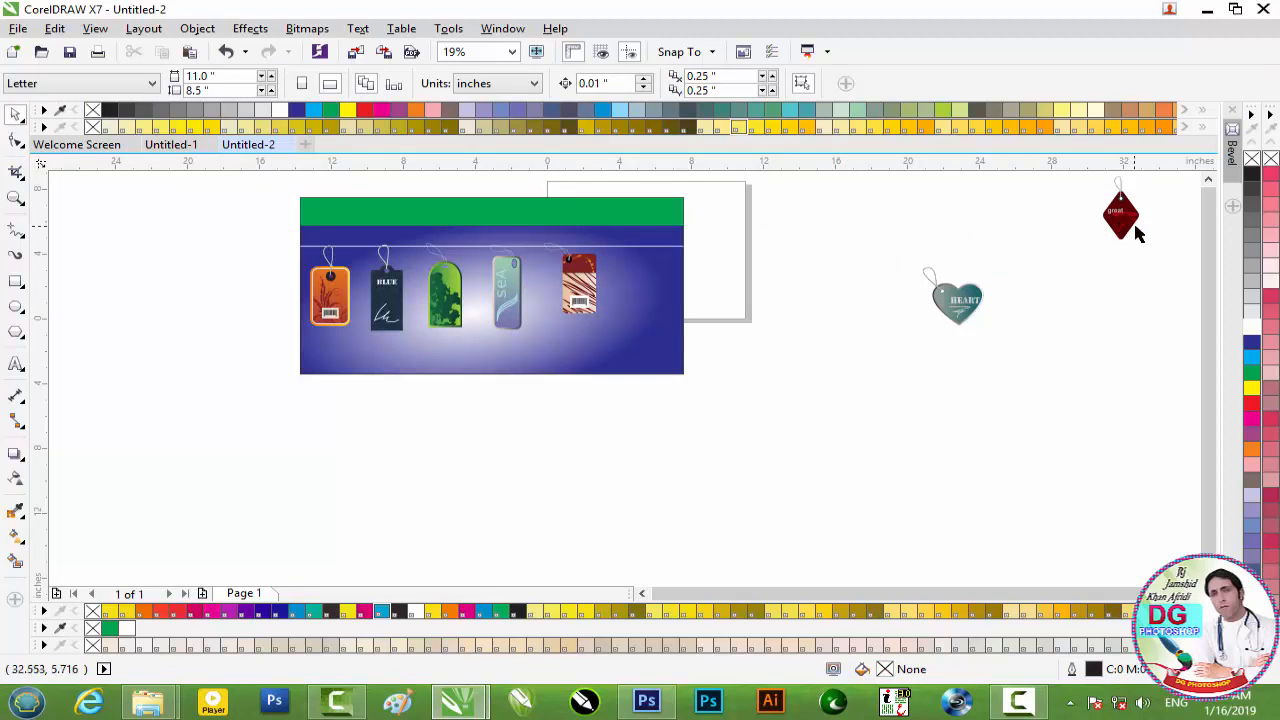
drag(1127, 229, 632, 278)
scroll(630, 270, up, 2)
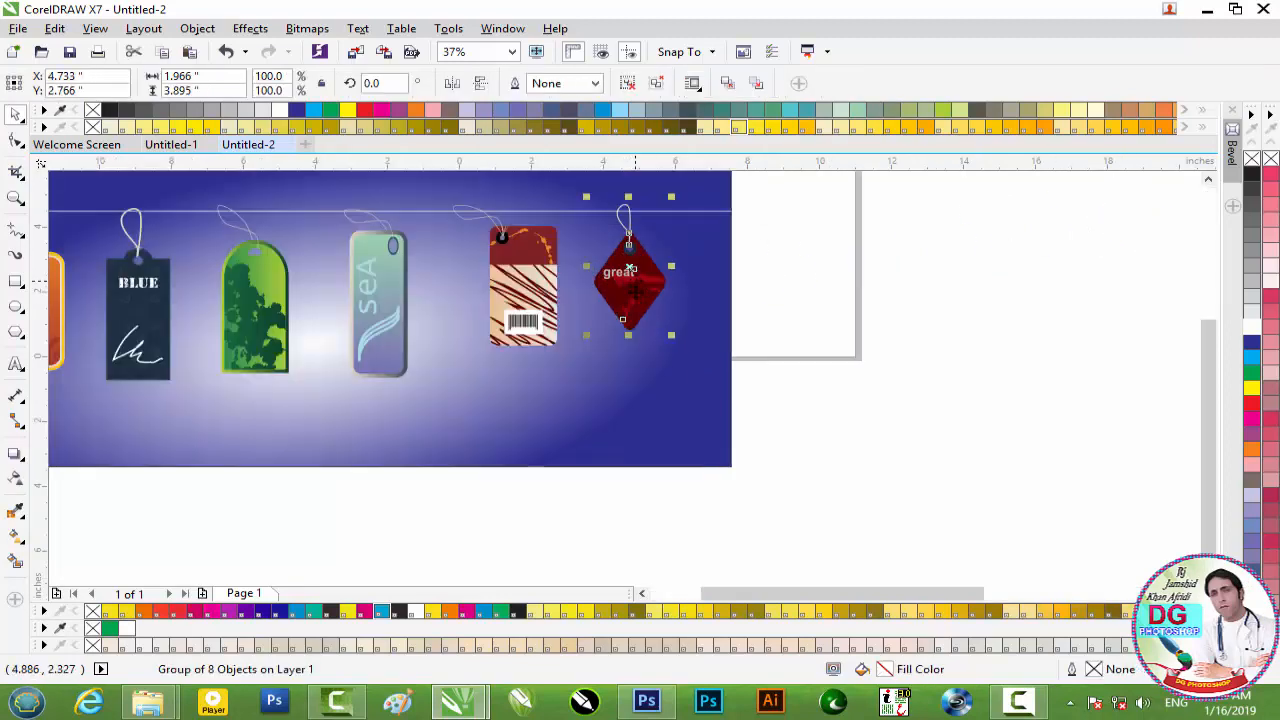
drag(630, 338, 631, 358)
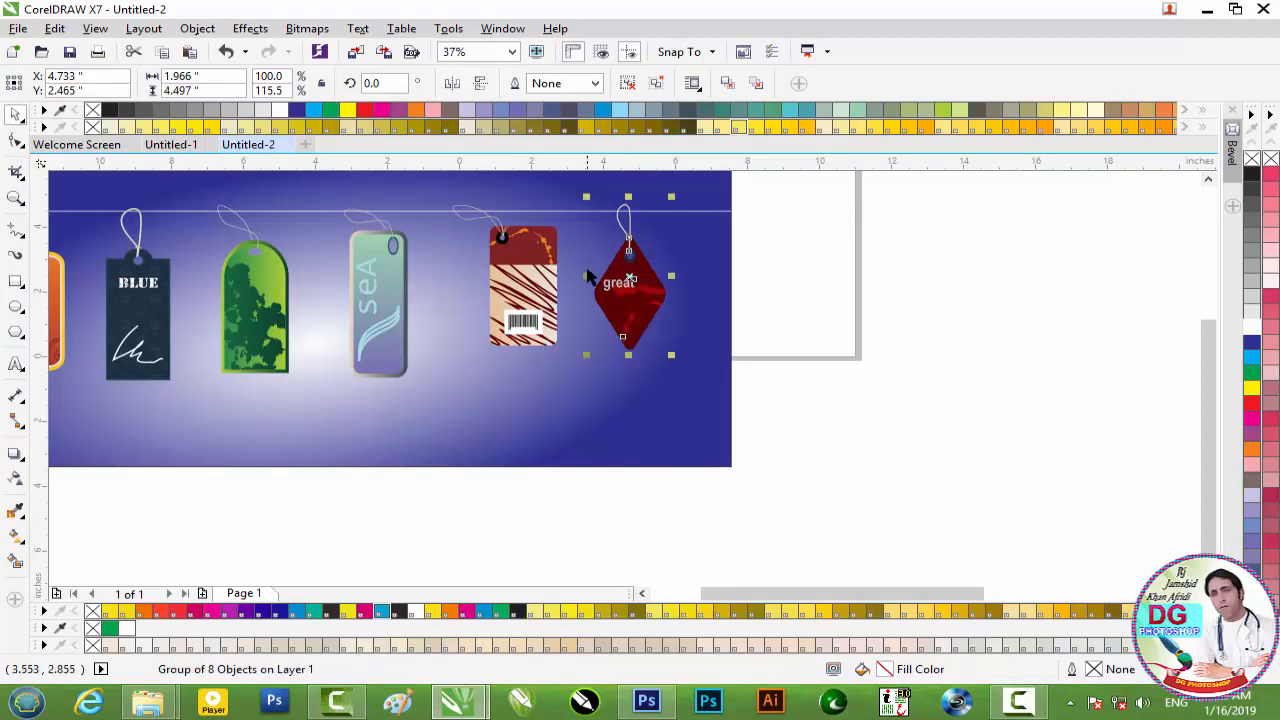
drag(591, 276, 578, 276)
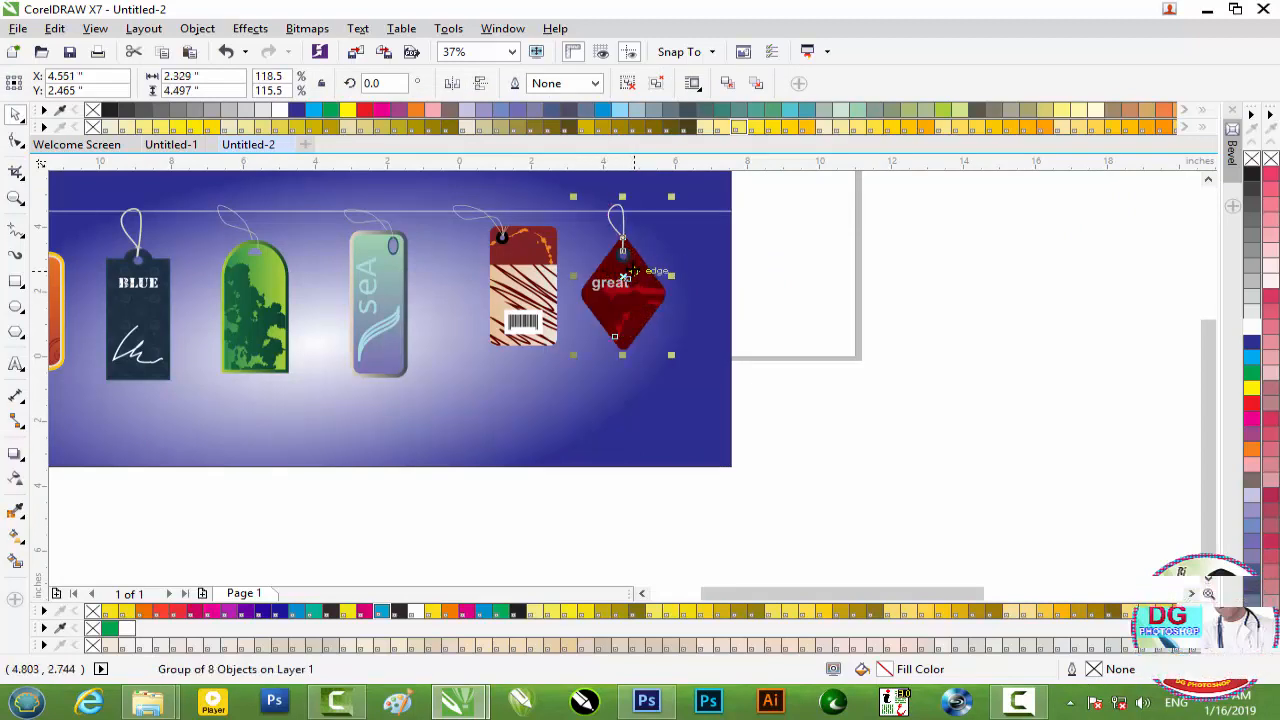
Step: Move the HEART tag onto the banner's lower area, just below the striped barcode tag
scroll(630, 272, down, 2)
click(851, 322)
drag(957, 287, 565, 342)
click(622, 440)
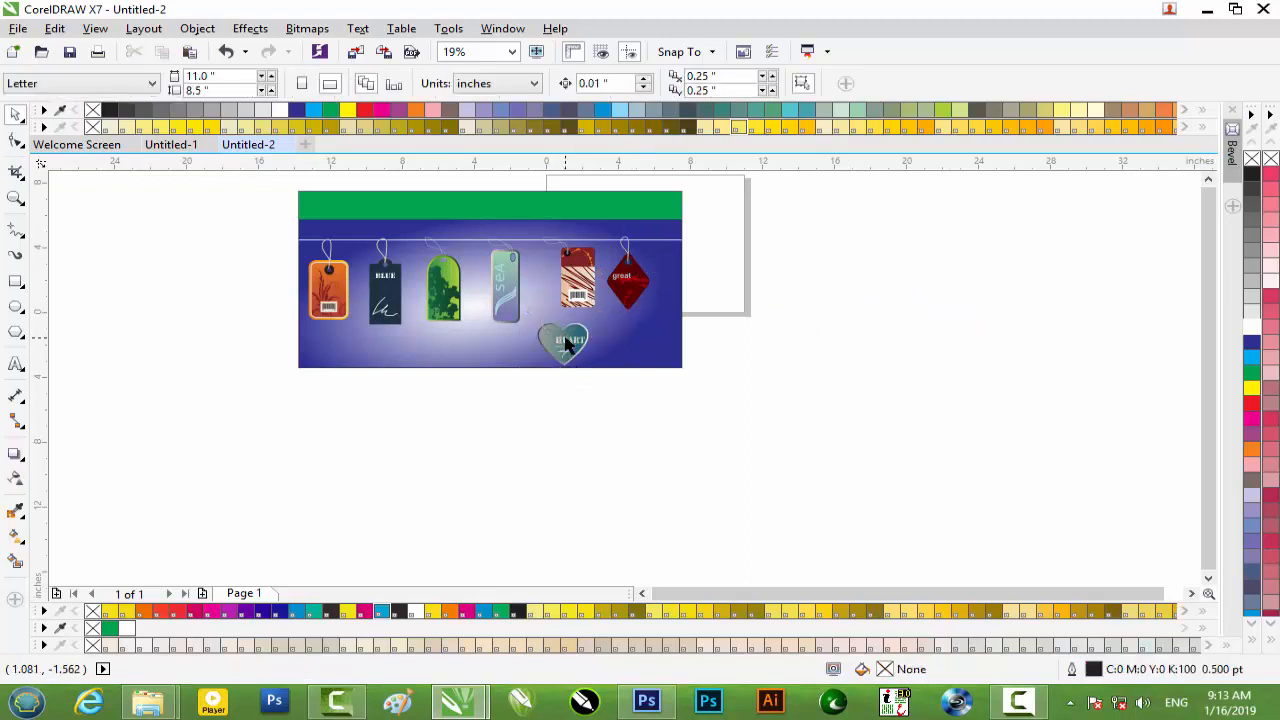
Step: Change the outer colour of the banner background's elliptical gradient fill to black
click(463, 350)
click(16, 535)
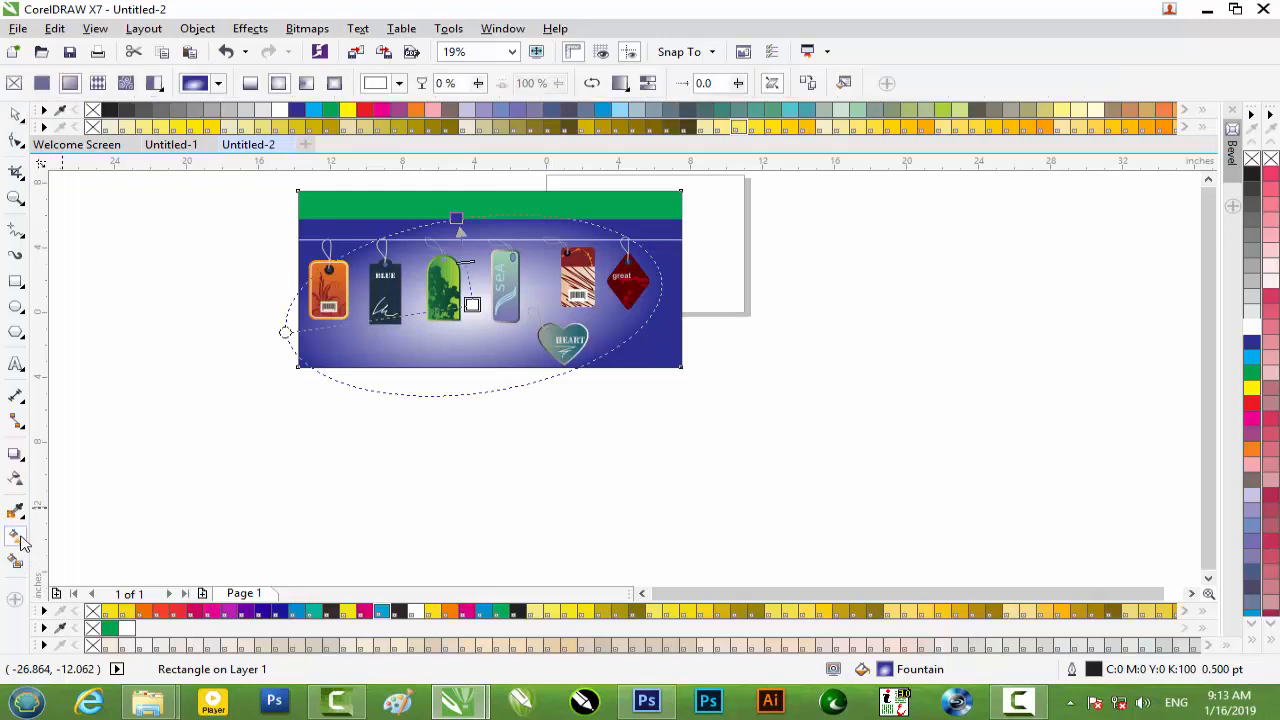
click(456, 218)
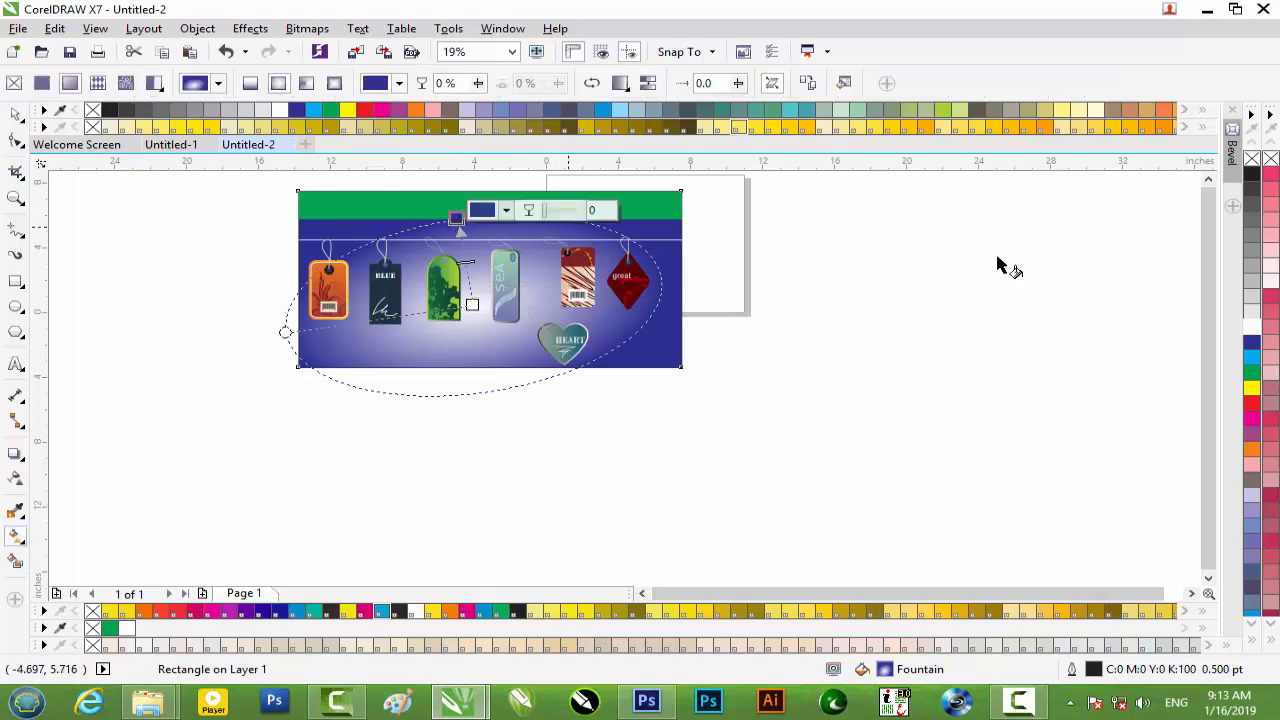
drag(1252, 177, 459, 222)
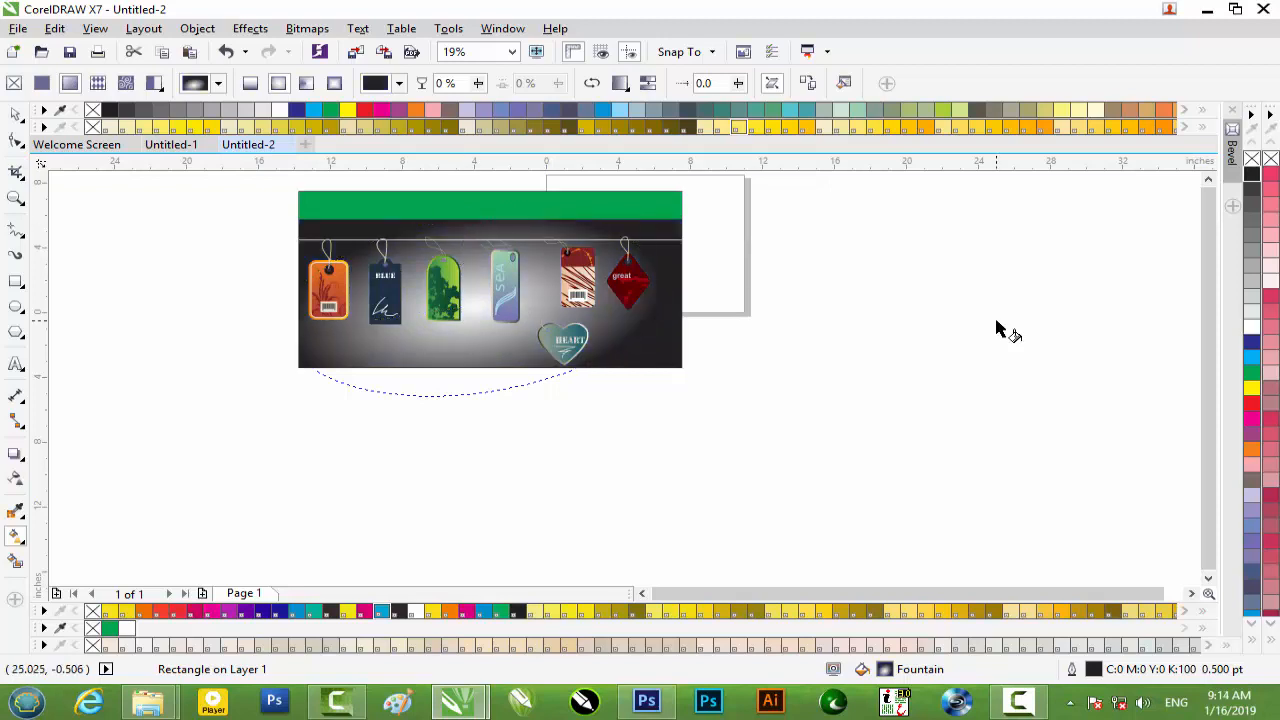
key(Escape)
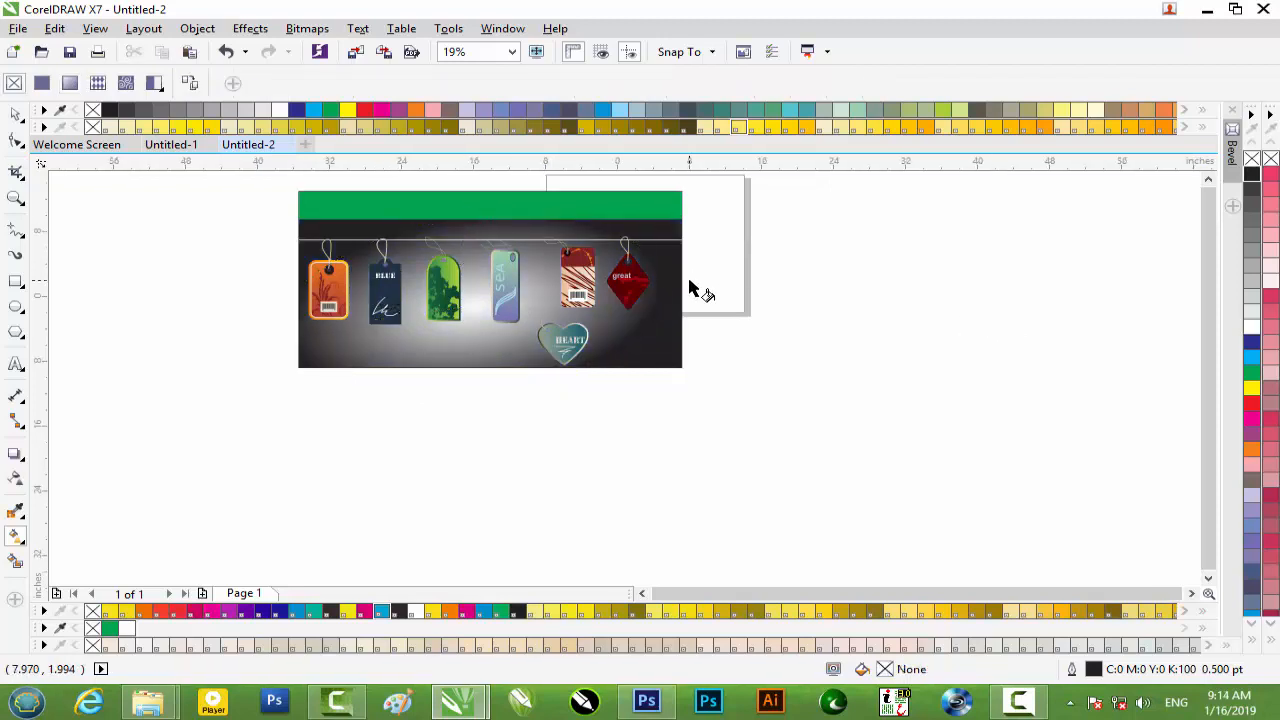
Step: Move the yellow diamond tag onto the banner below the BLUE tag and nudge it up clear of the banner's lower edge
scroll(691, 288, down, 2)
click(970, 230)
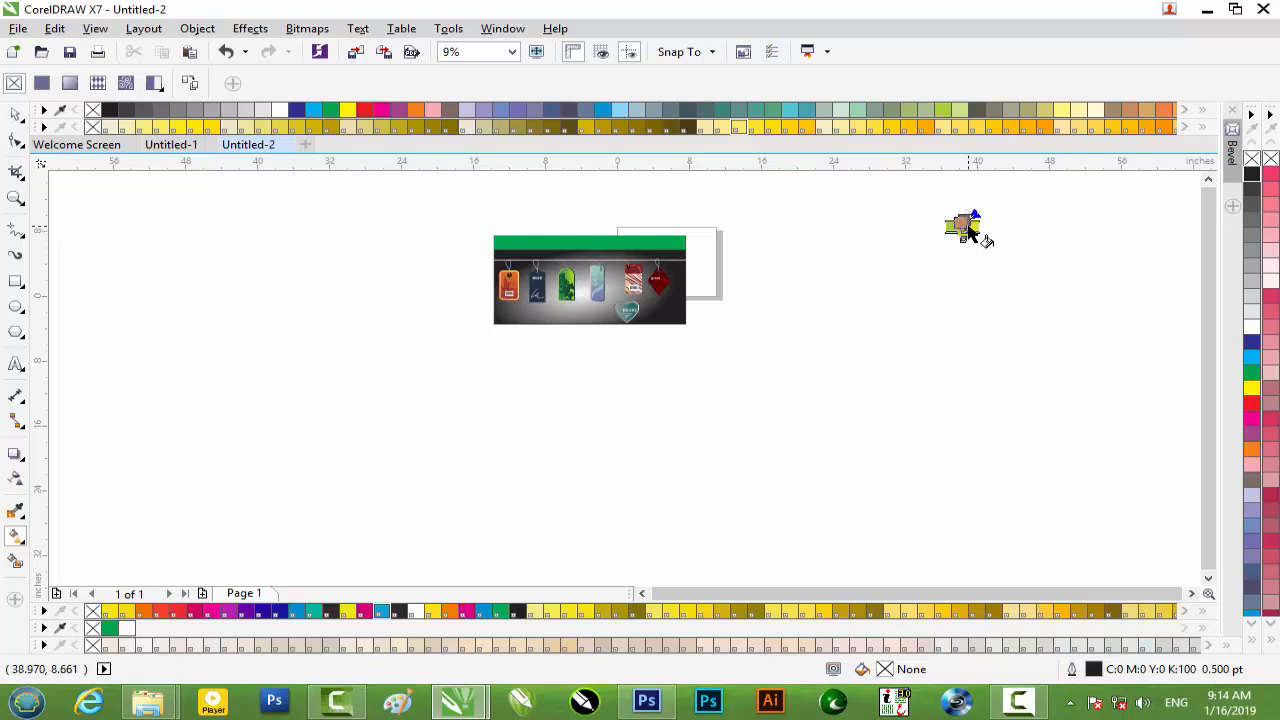
click(15, 113)
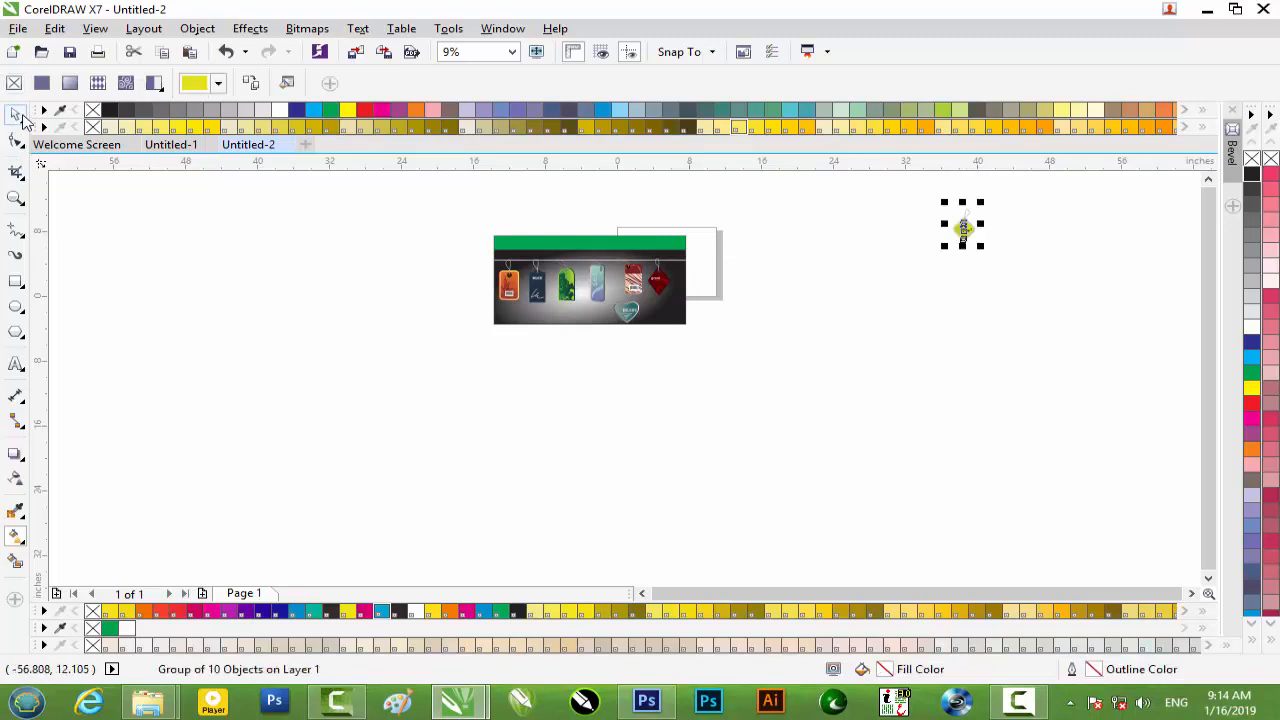
click(800, 293)
drag(968, 232, 555, 313)
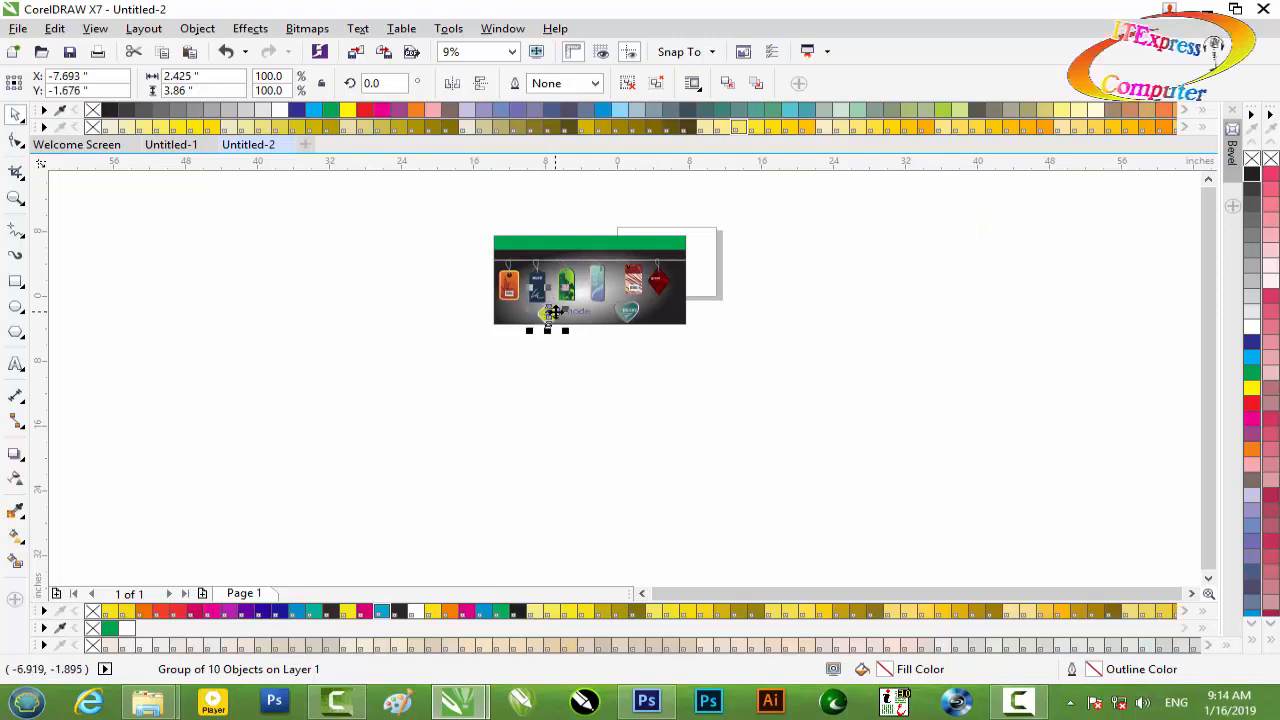
scroll(555, 313, up, 2)
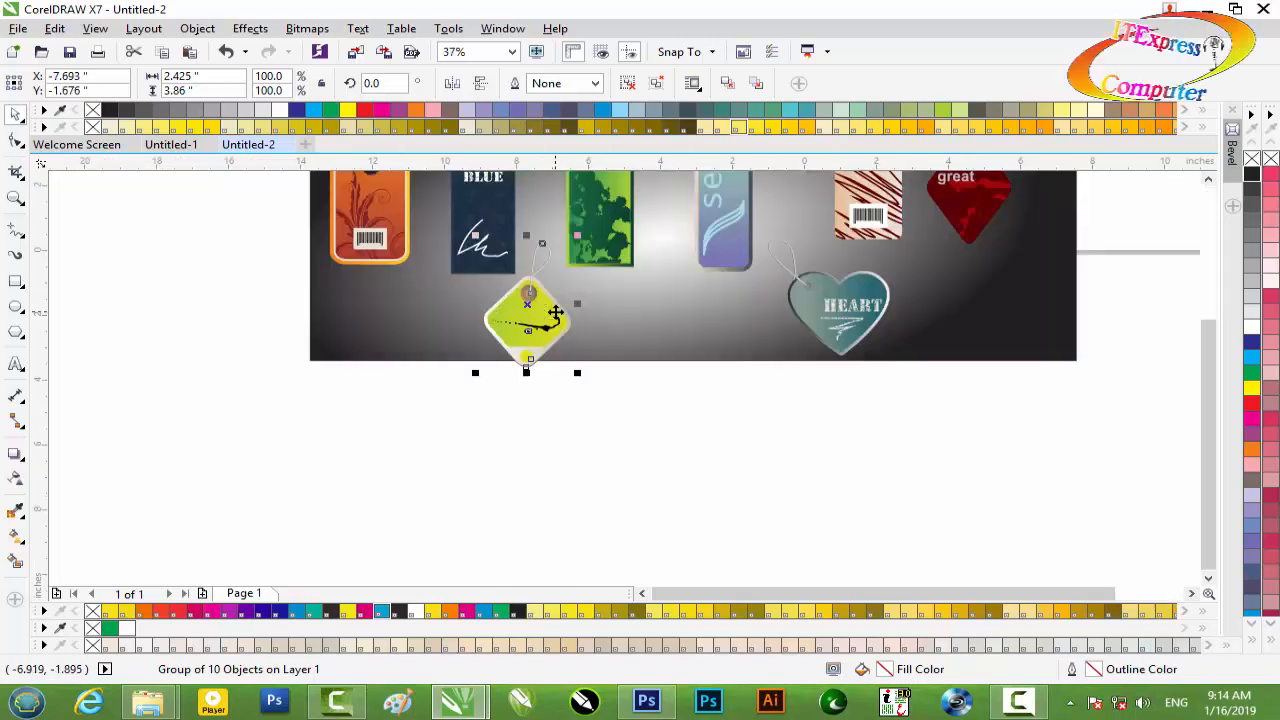
key(Up)
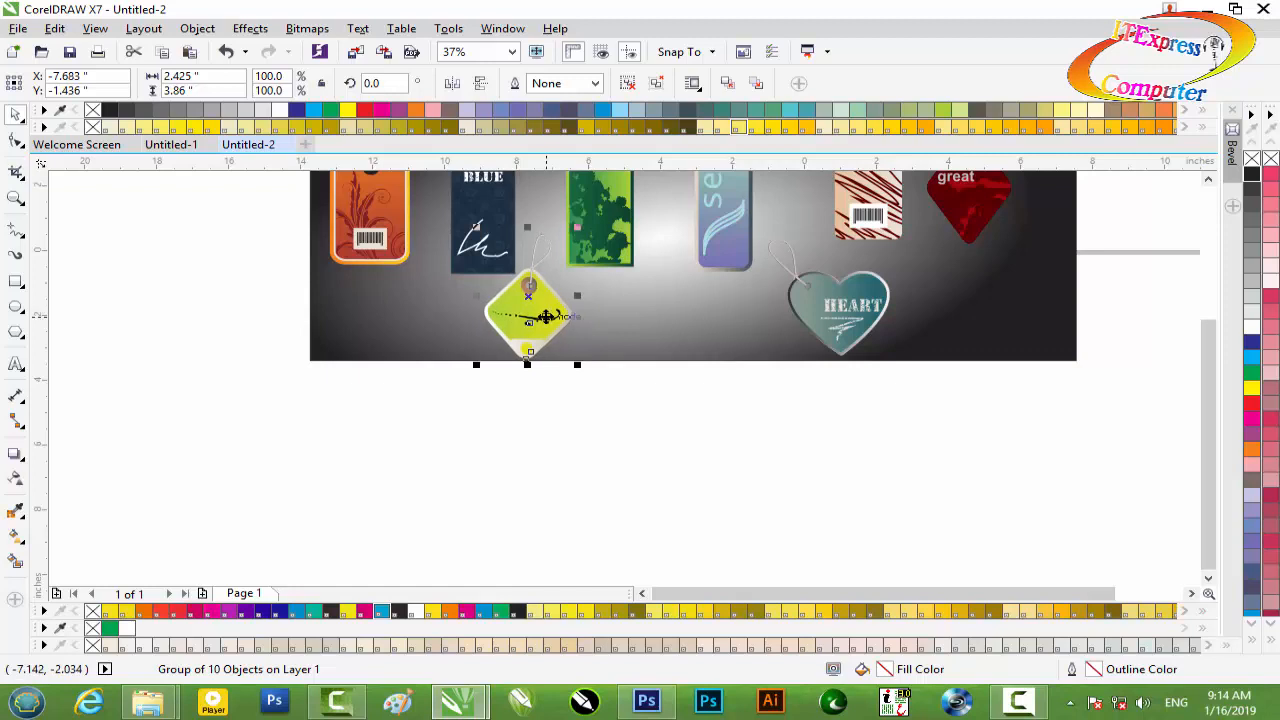
scroll(555, 312, up, 2)
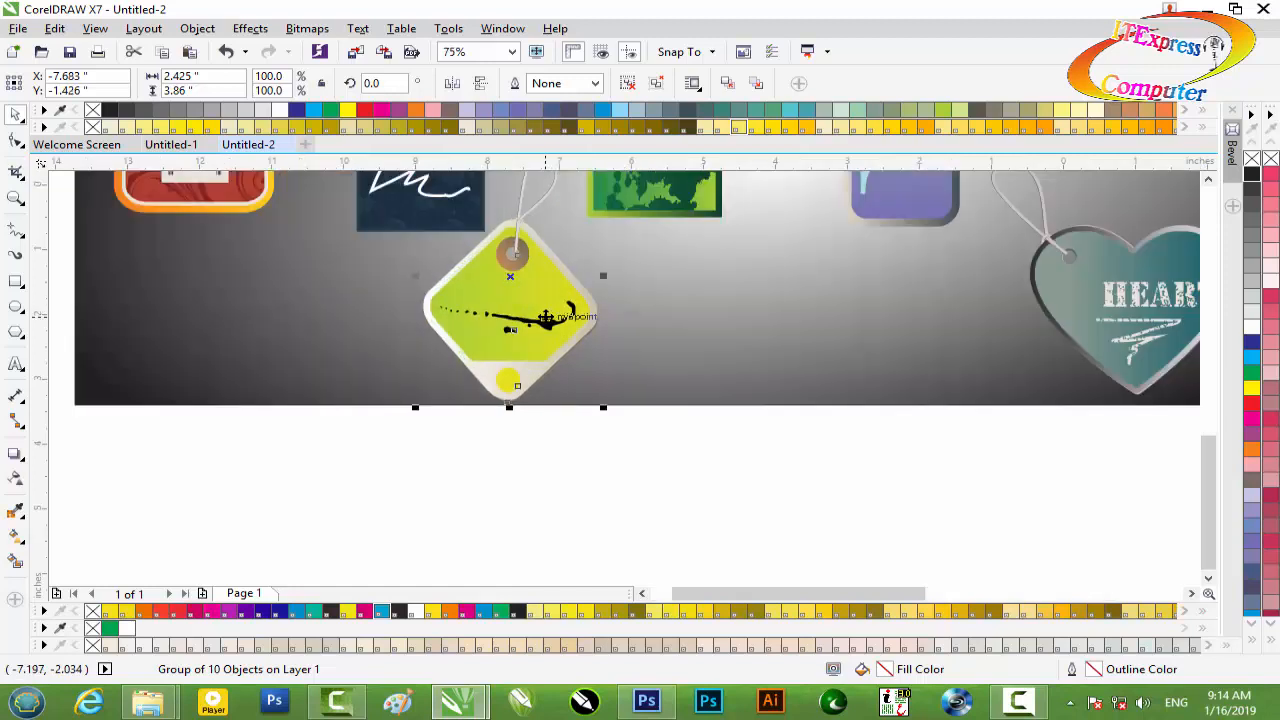
click(680, 469)
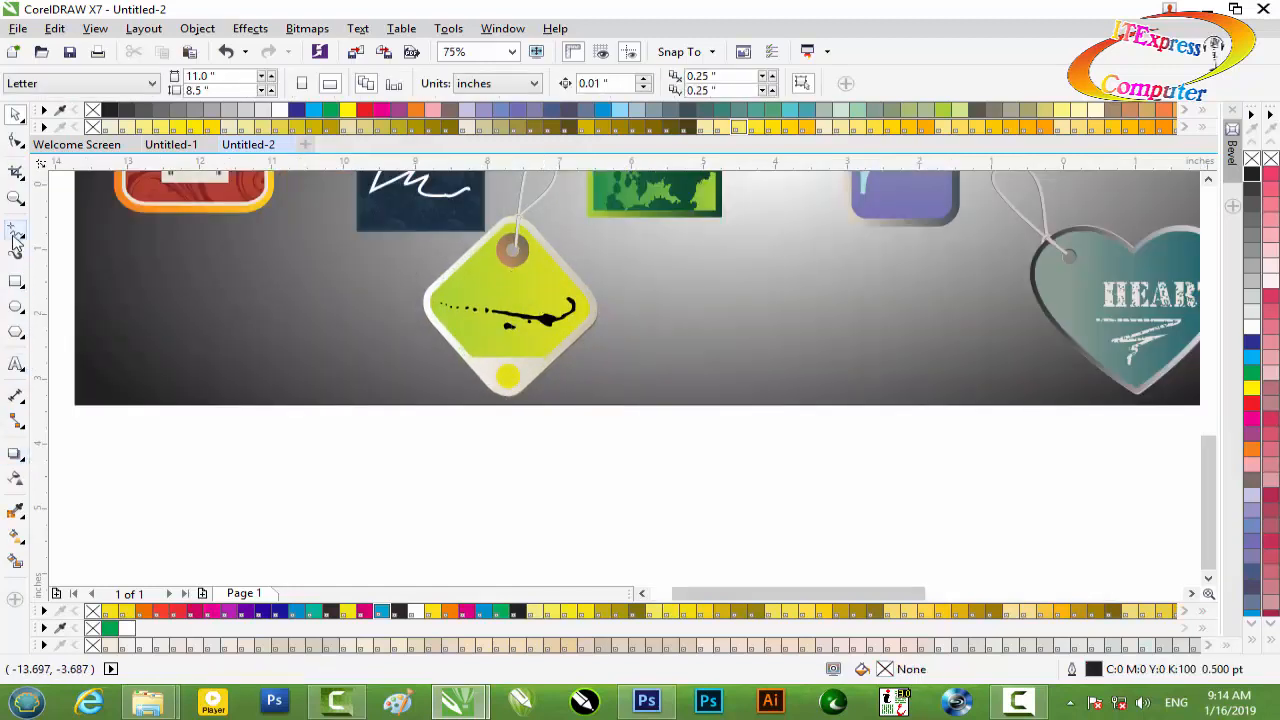
Step: Add the text "Sale" in the empty area below the banner, set in Arial Black with a black fill
click(16, 364)
click(359, 525)
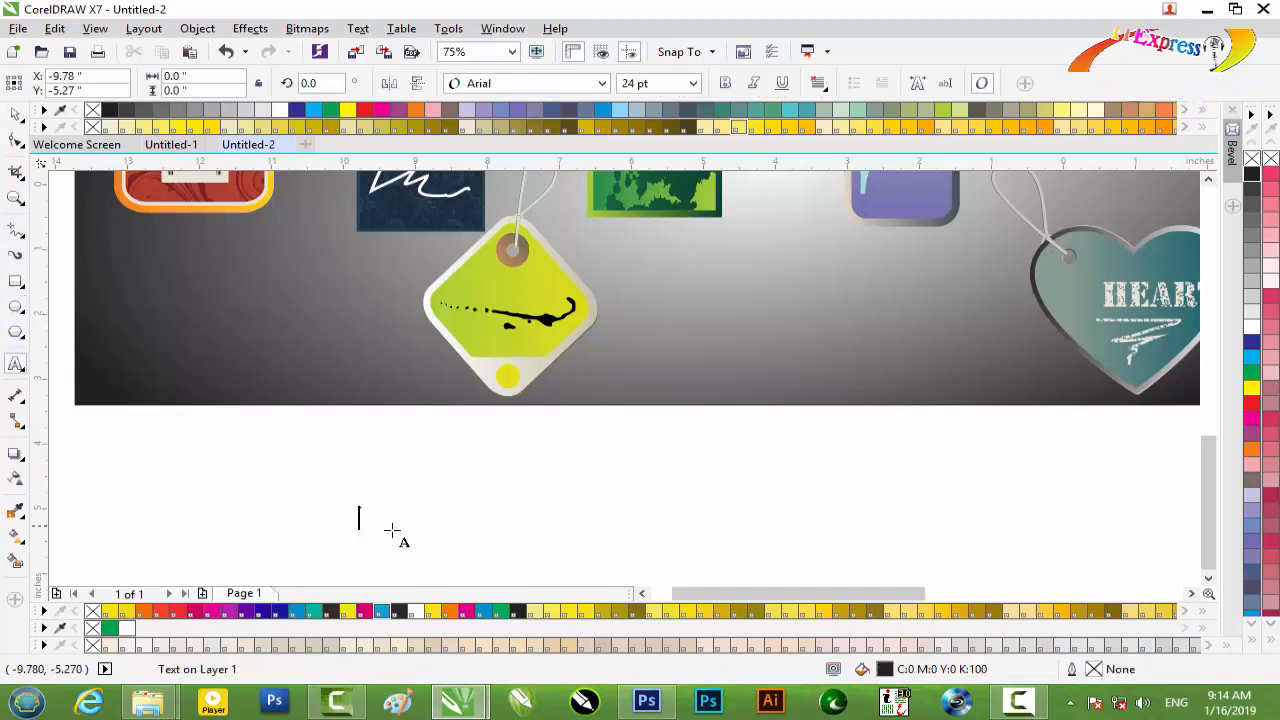
text(Sale)
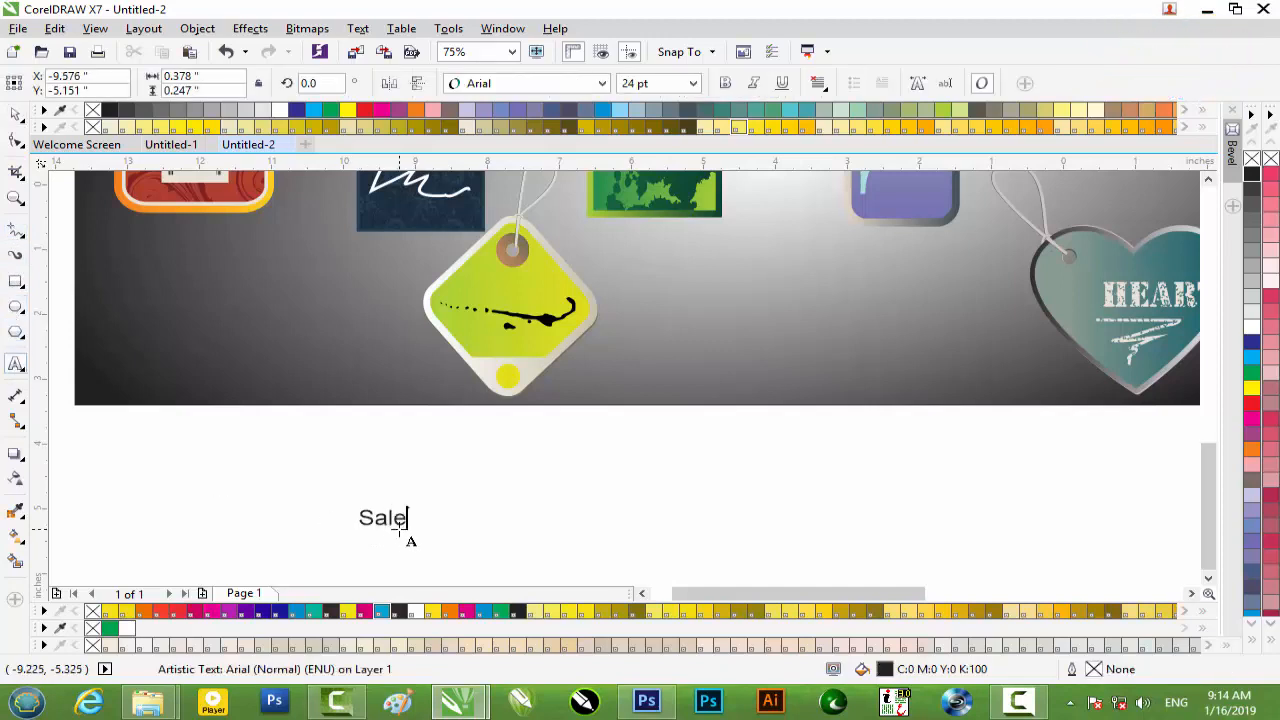
click(16, 116)
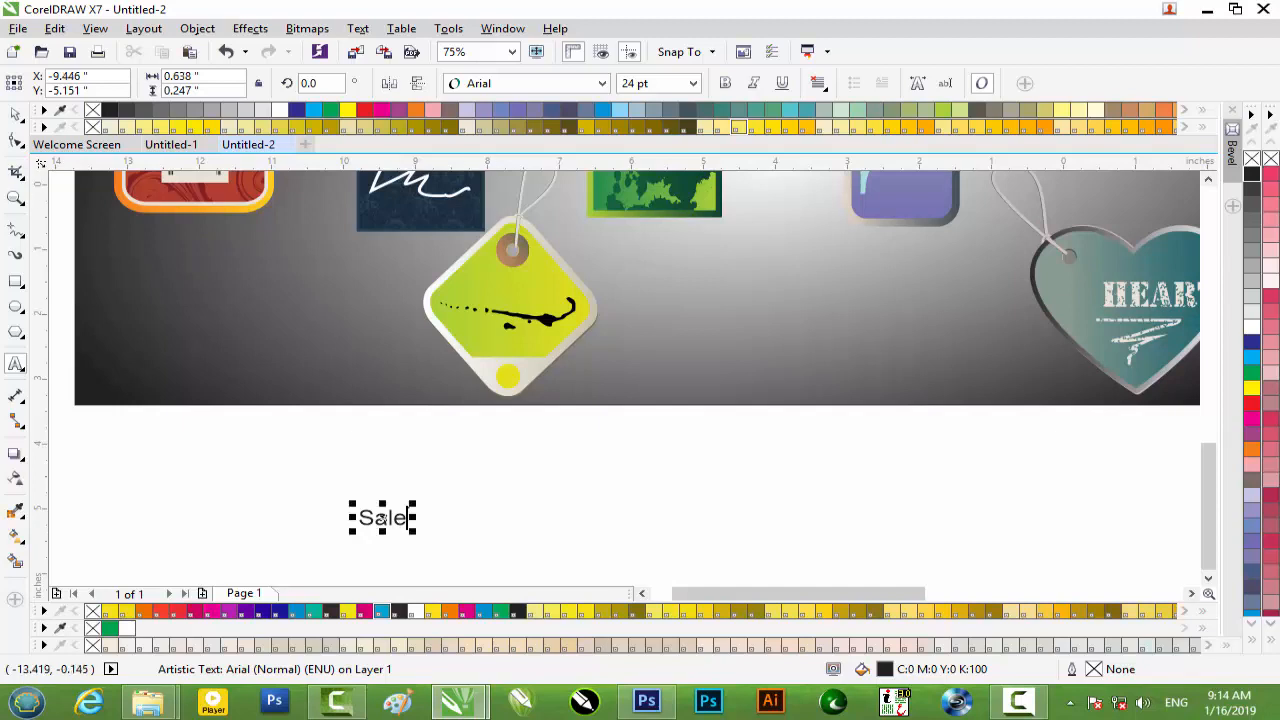
click(480, 83)
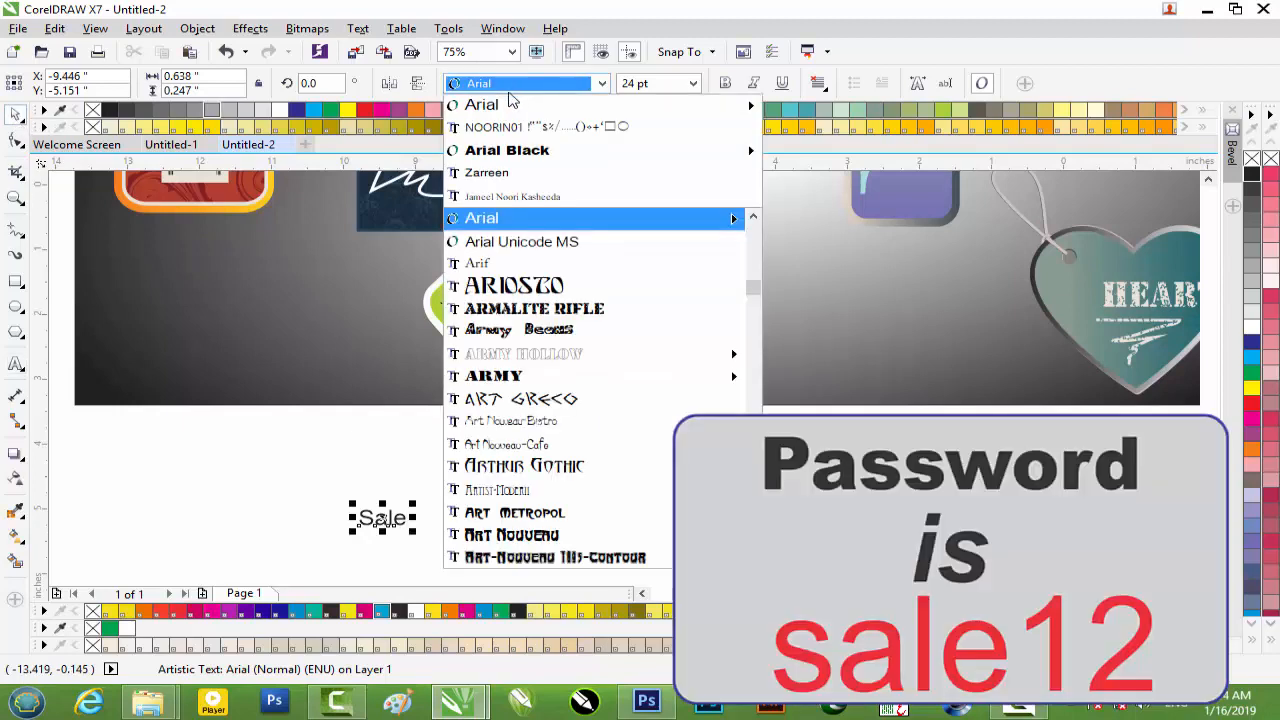
click(520, 160)
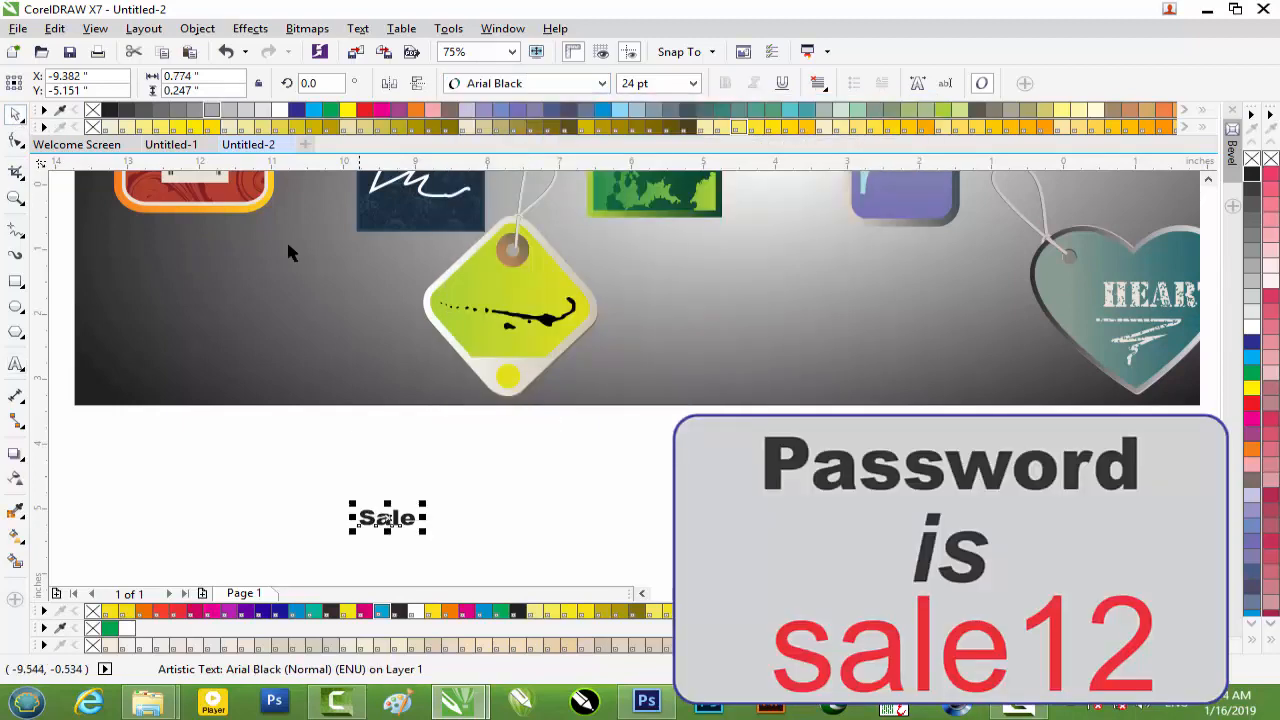
click(1248, 327)
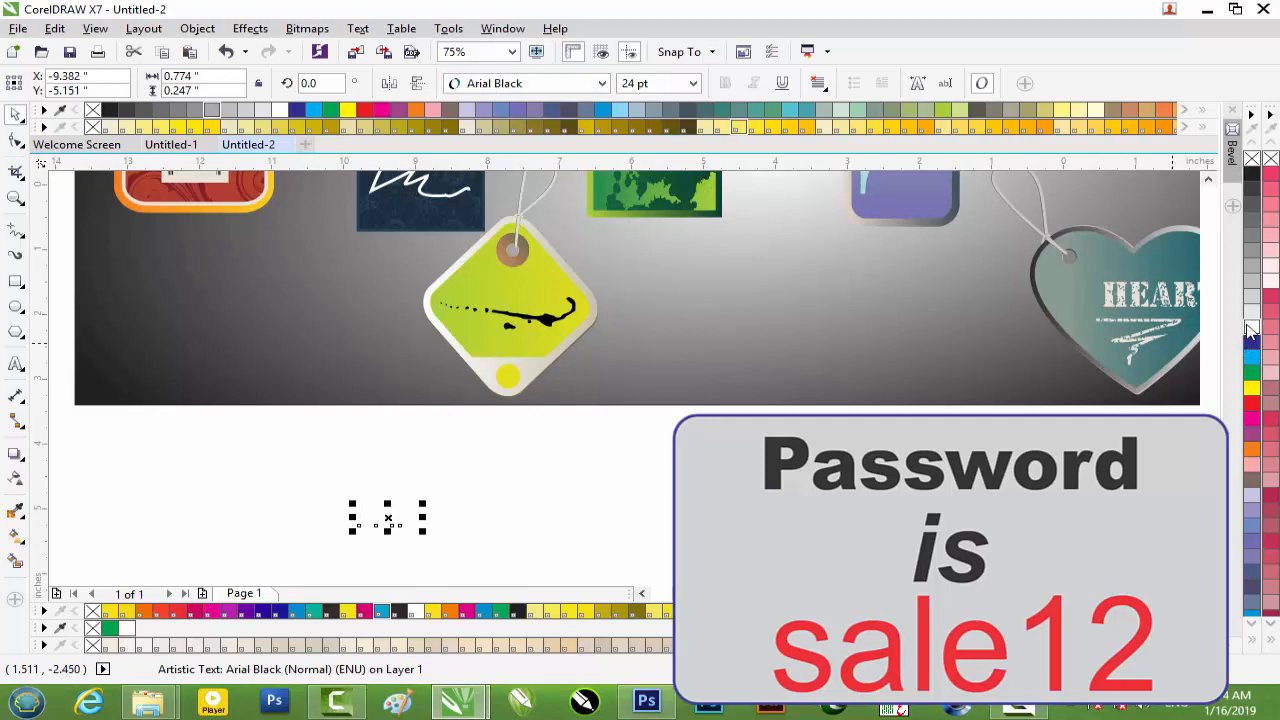
click(1251, 173)
Step: Place the "Sale" text on the yellow tag above its brush mark, enlarge it to about 27 pt, and minimize the program
drag(388, 517, 547, 311)
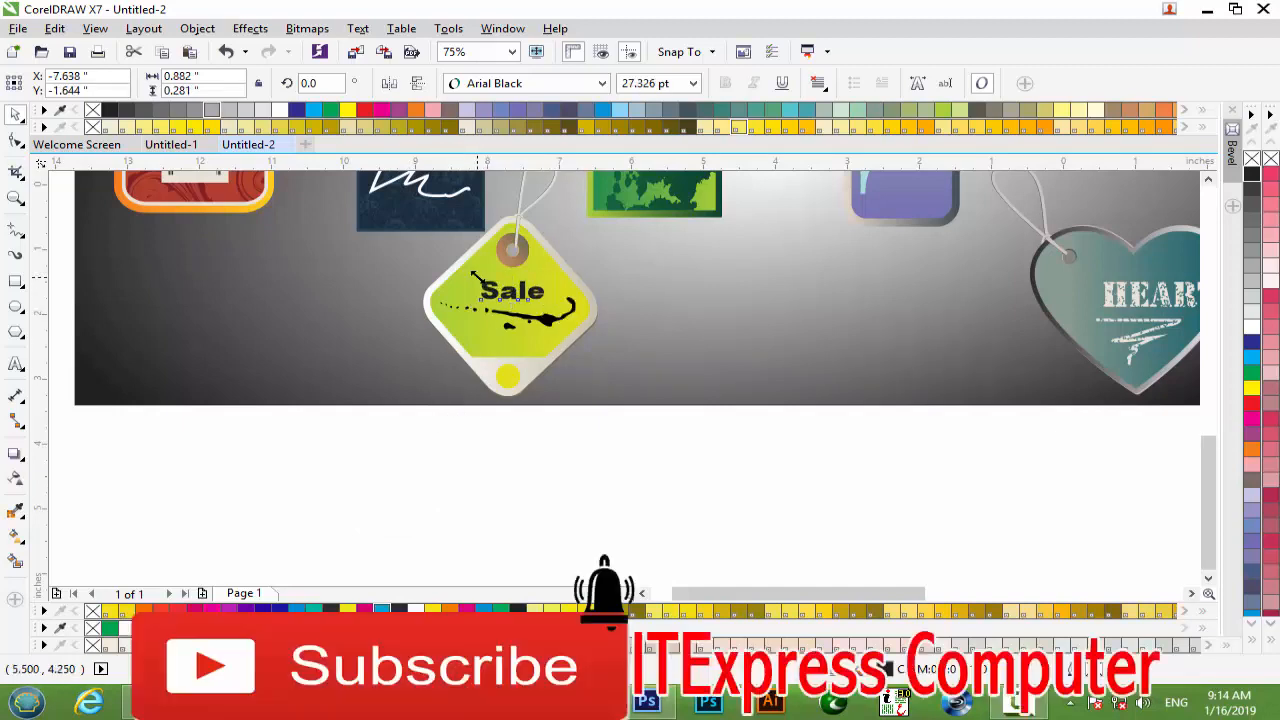
click(620, 418)
scroll(620, 418, down, 2)
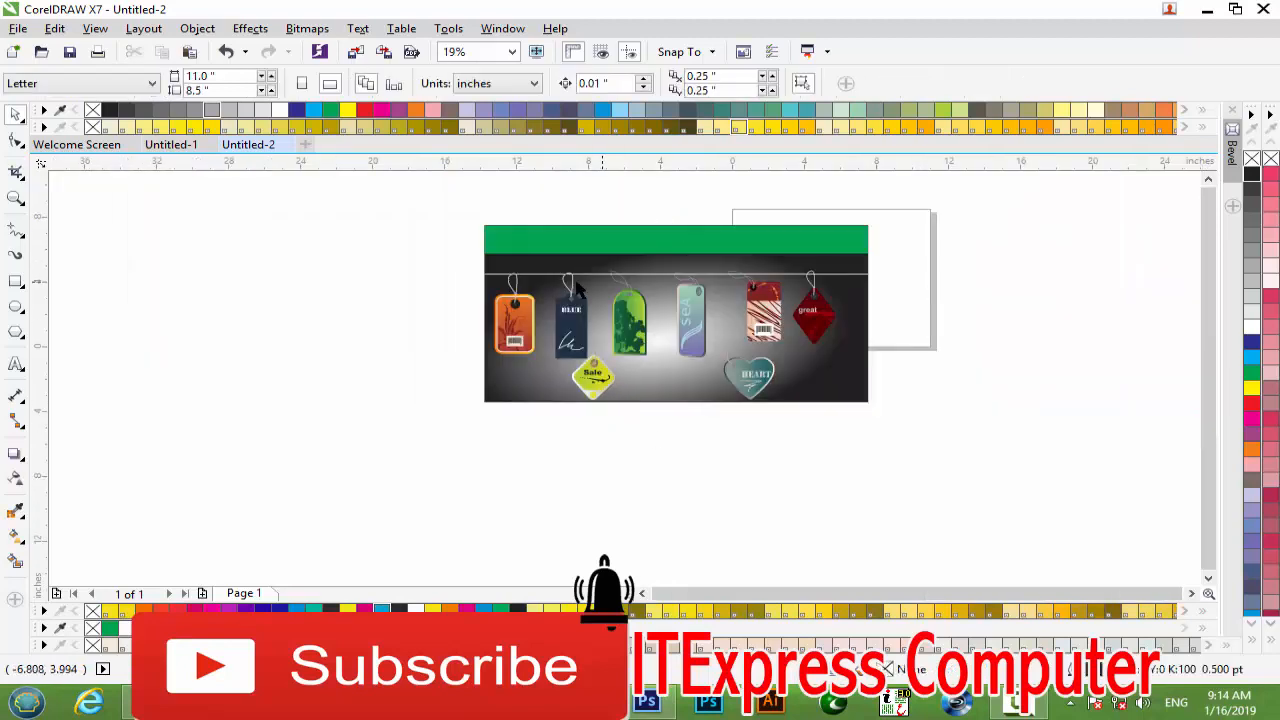
click(1207, 9)
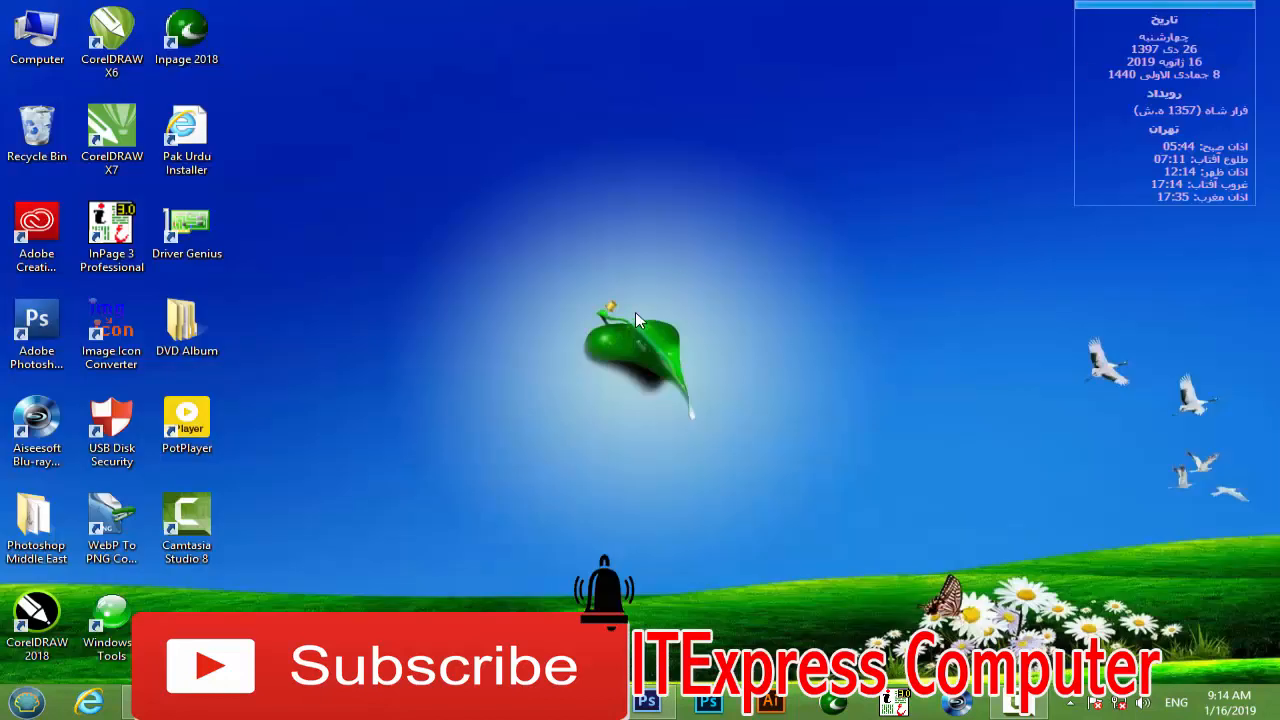